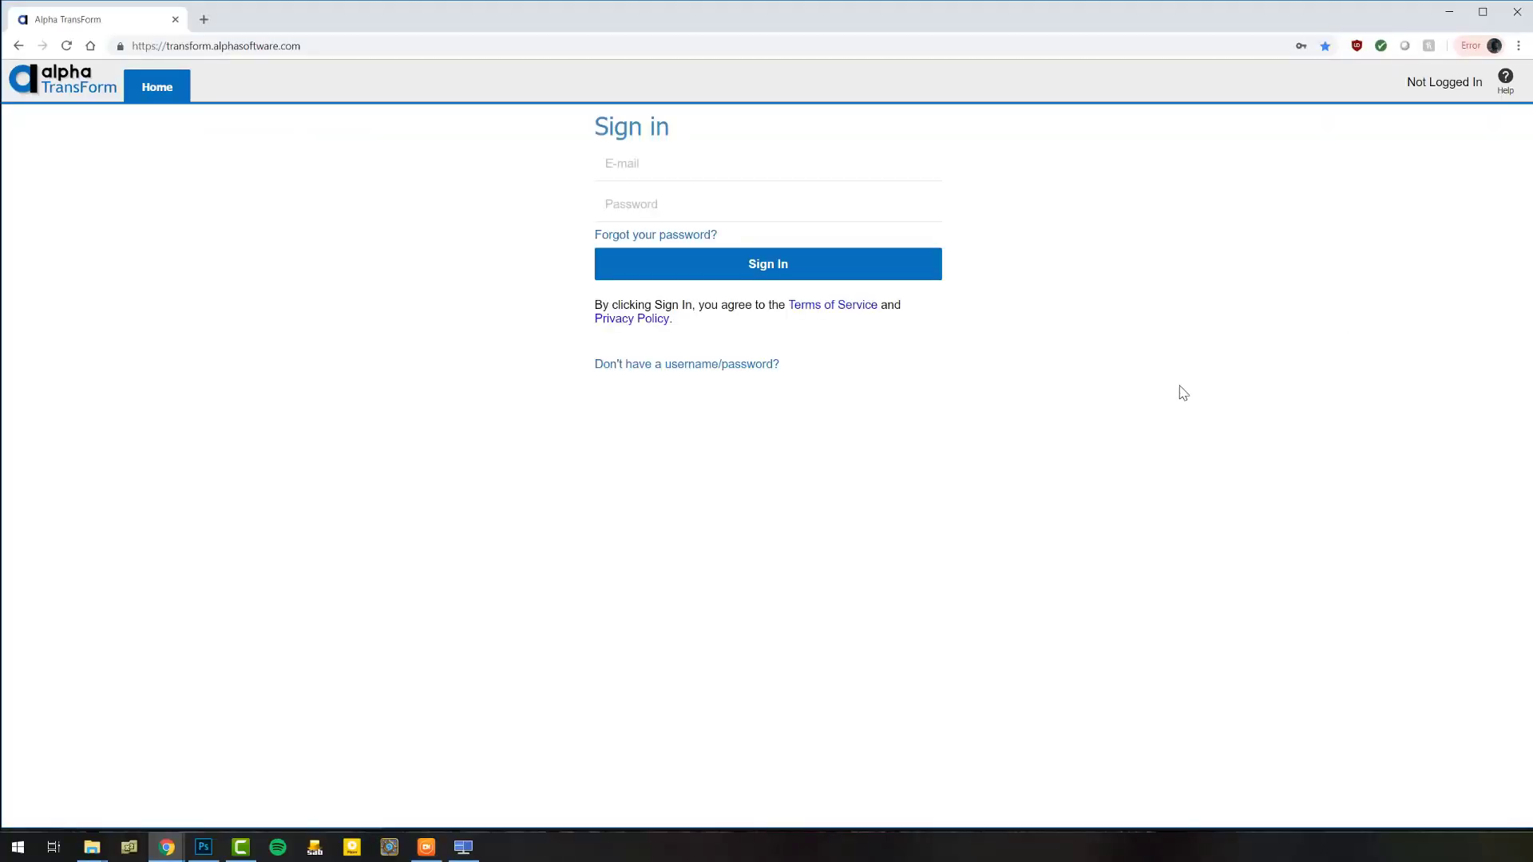
Sign in to the account with the saved e-mail address and account password.
click(709, 164)
click(697, 202)
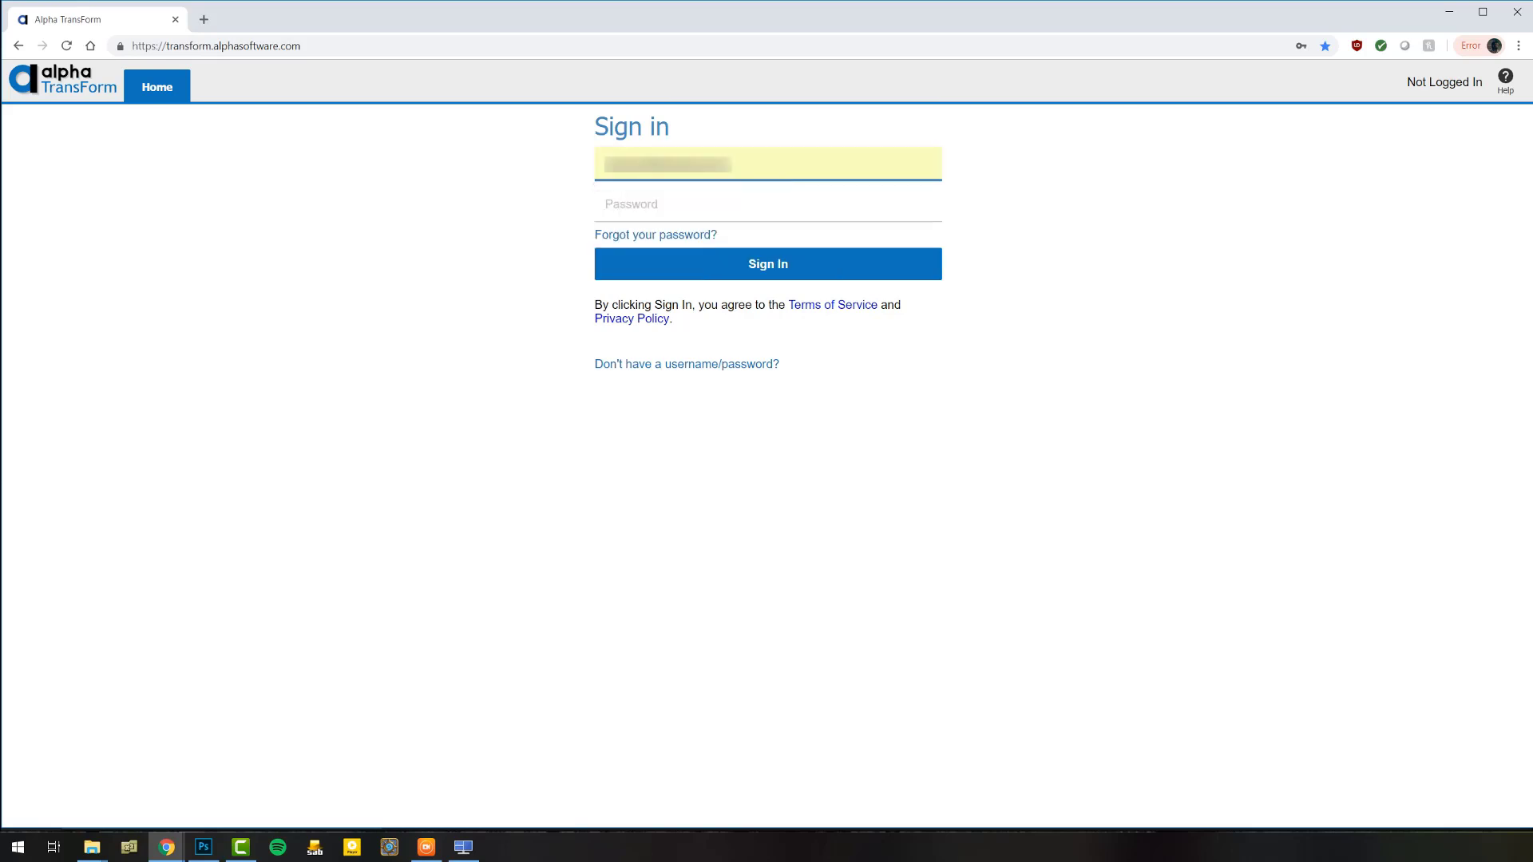
click(696, 205)
click(753, 251)
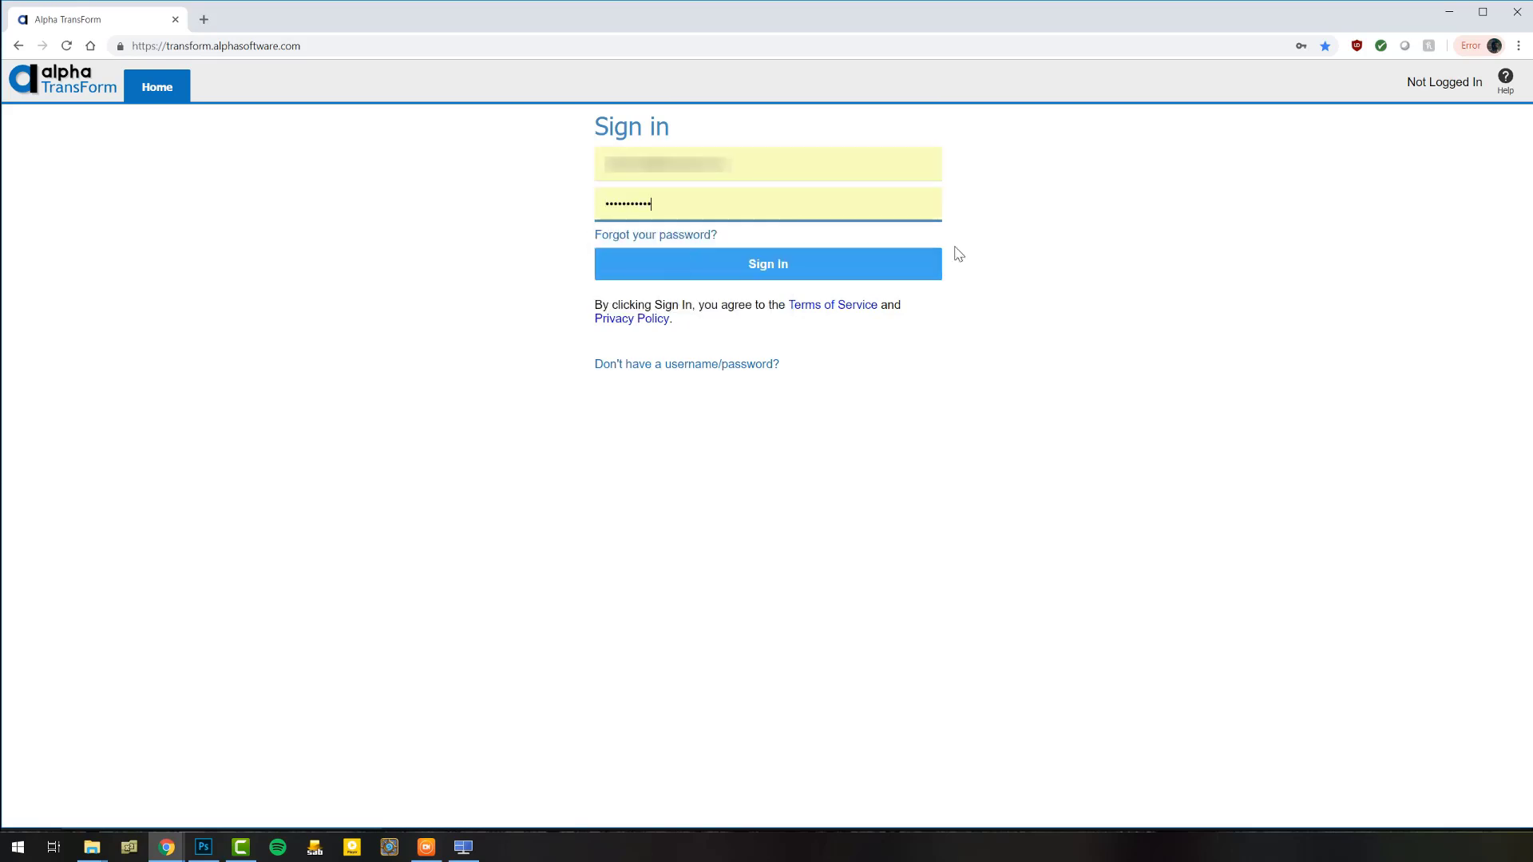
click(805, 274)
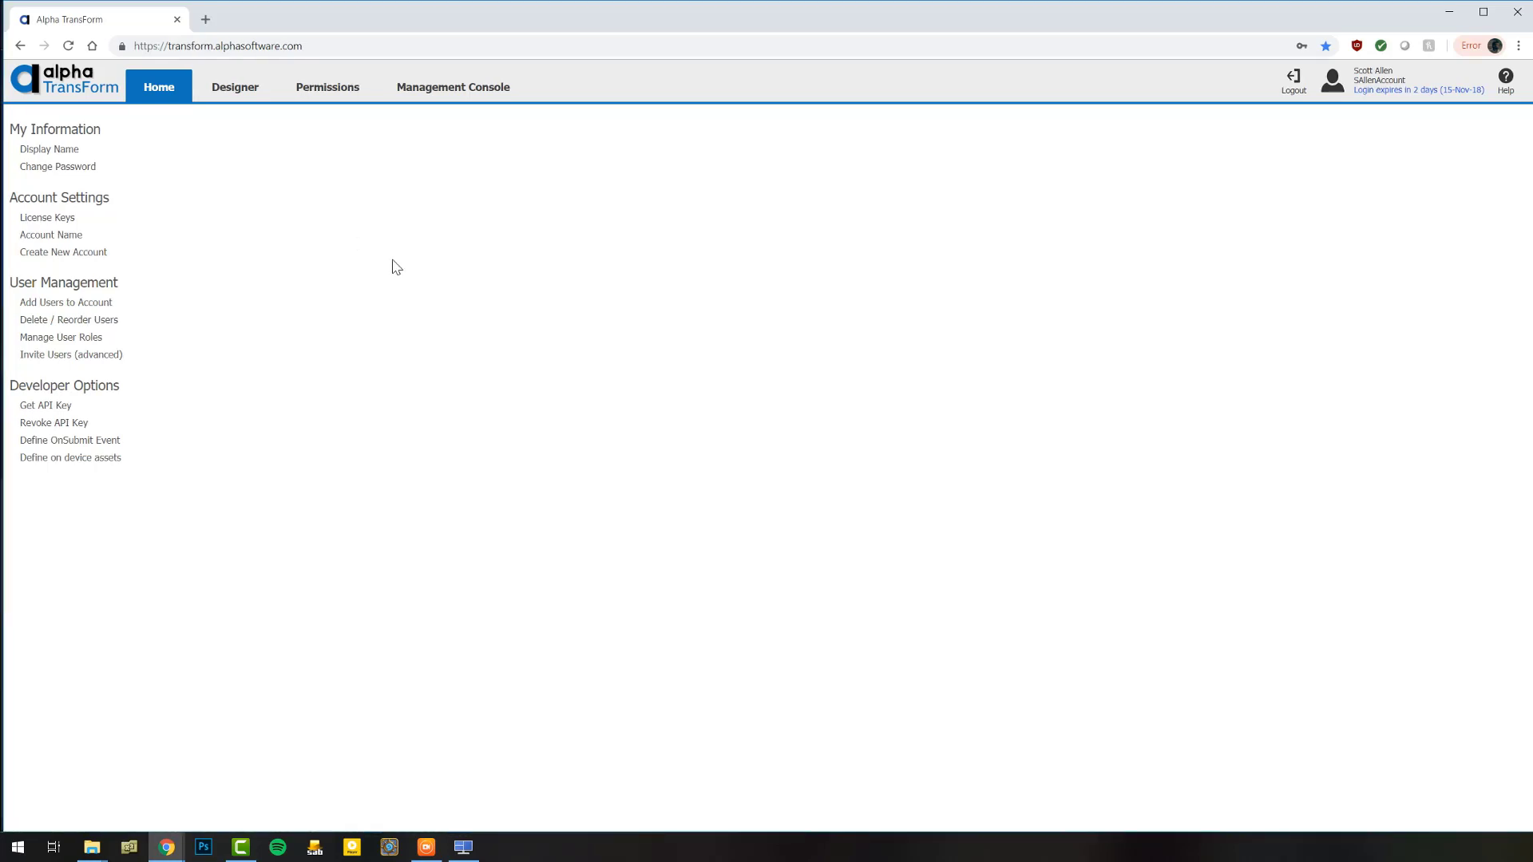
Add a new blank form type in the Designer.
click(238, 87)
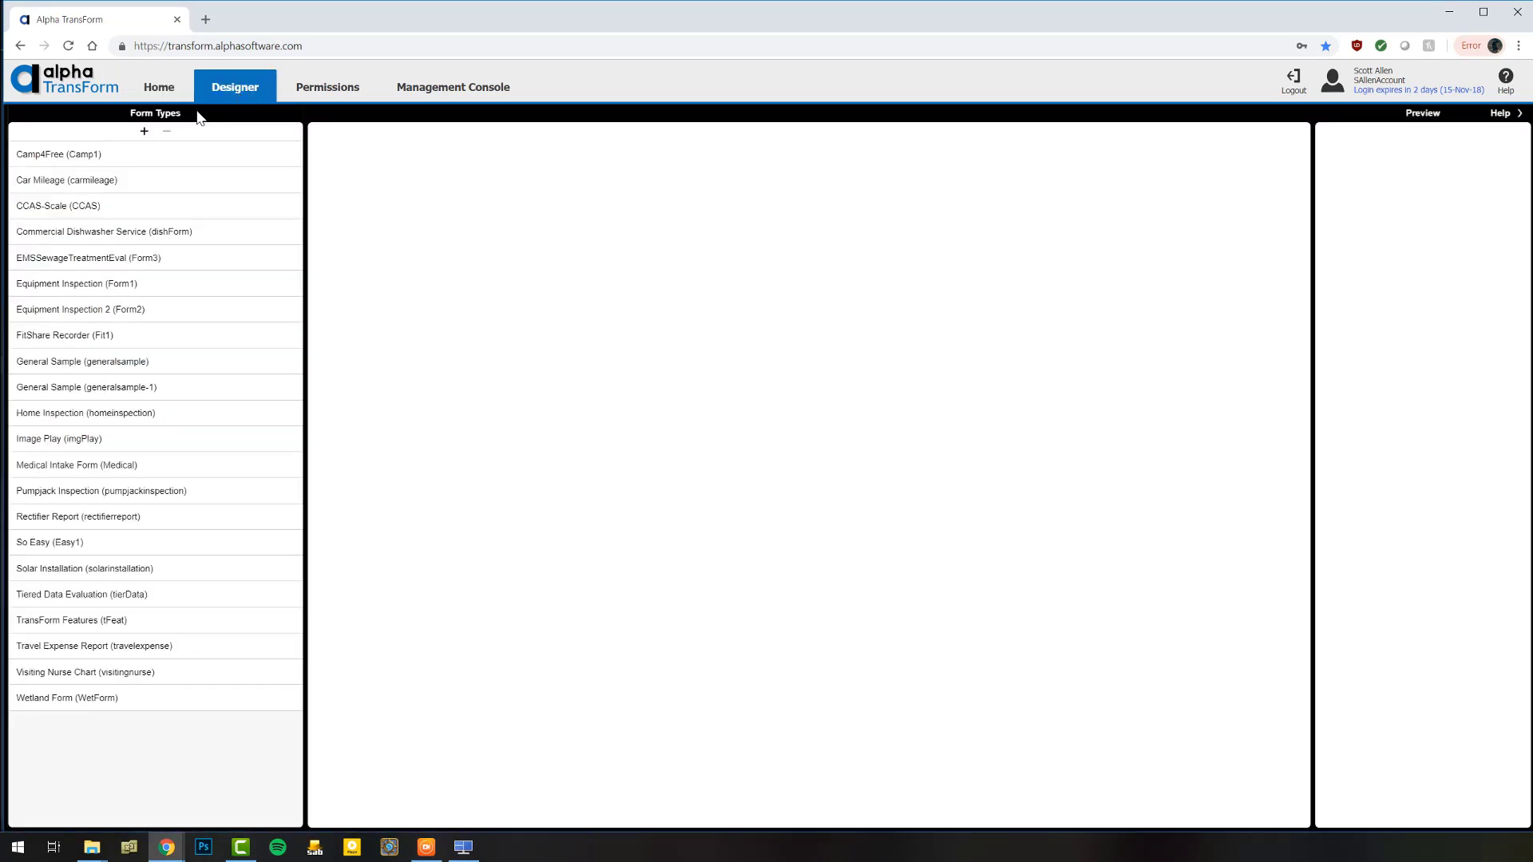
click(145, 133)
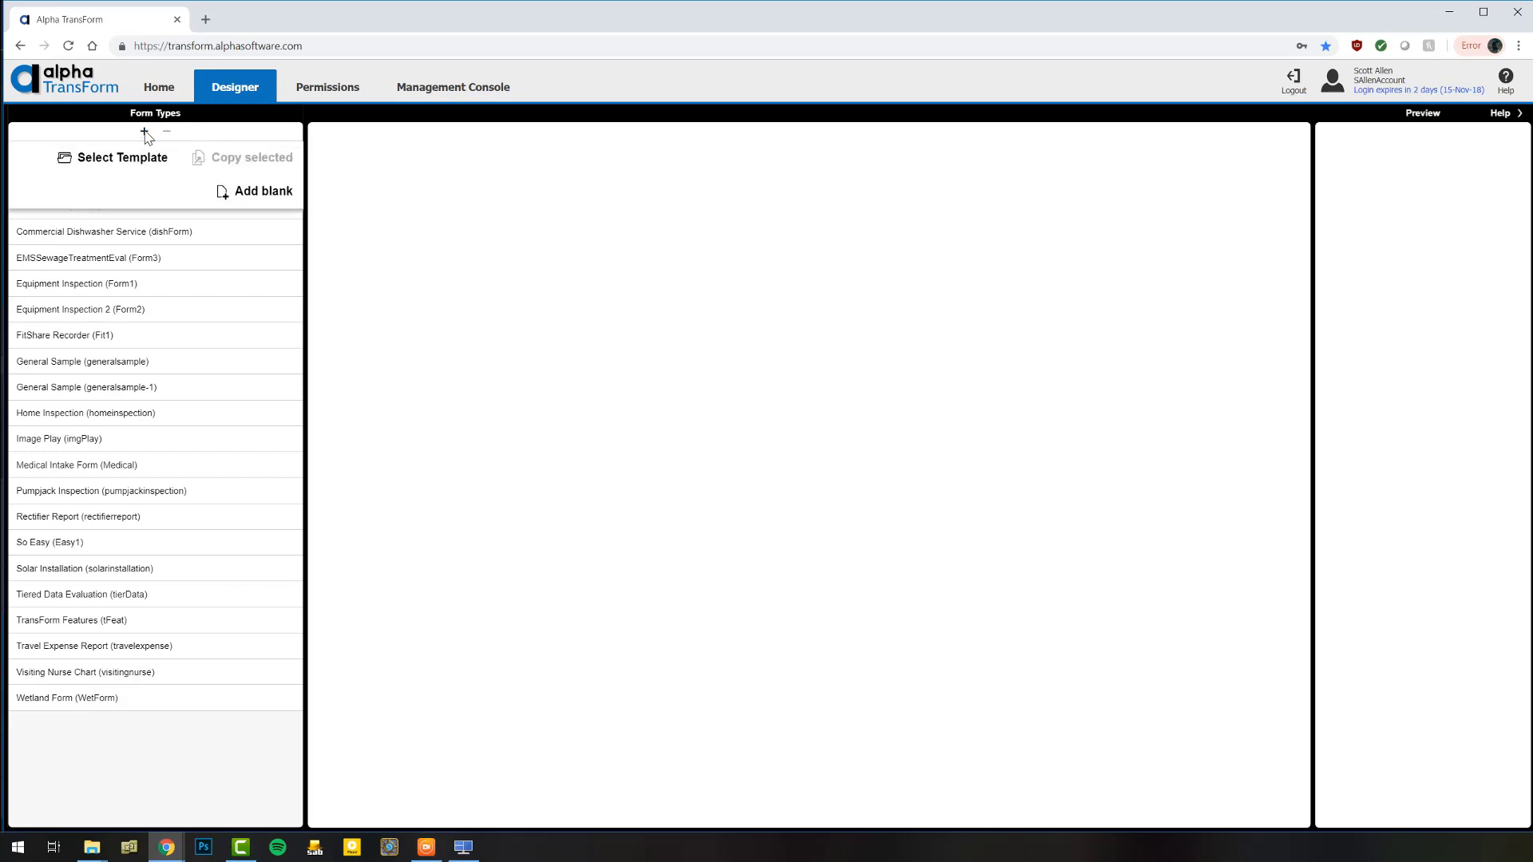
click(245, 195)
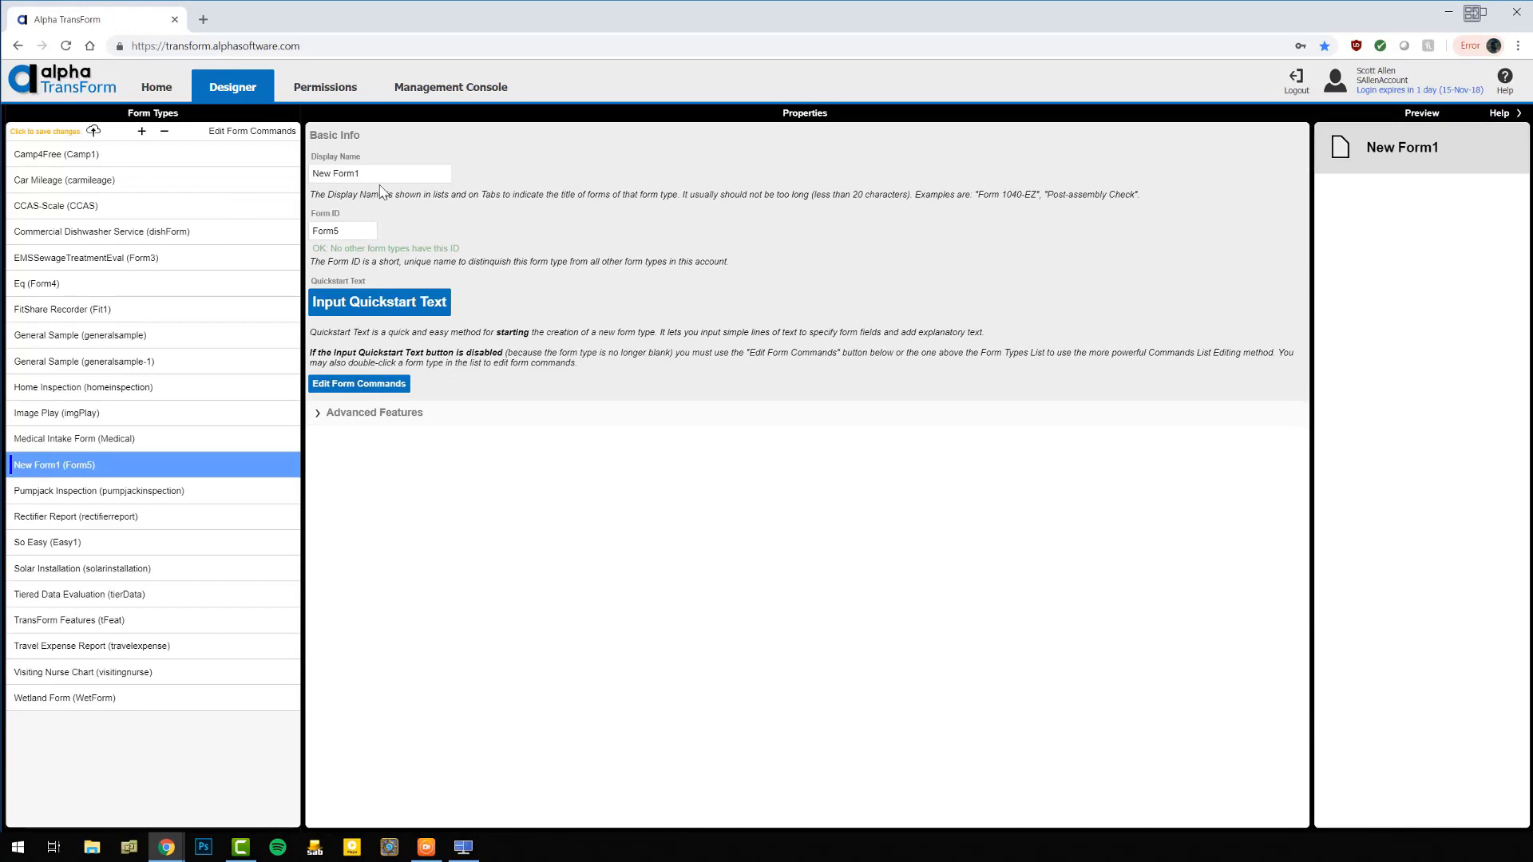
Set the new form's display name to Equipment Inspection.
click(375, 173)
key(ctrl+shift+Left)
key(ctrl+shift+Left)
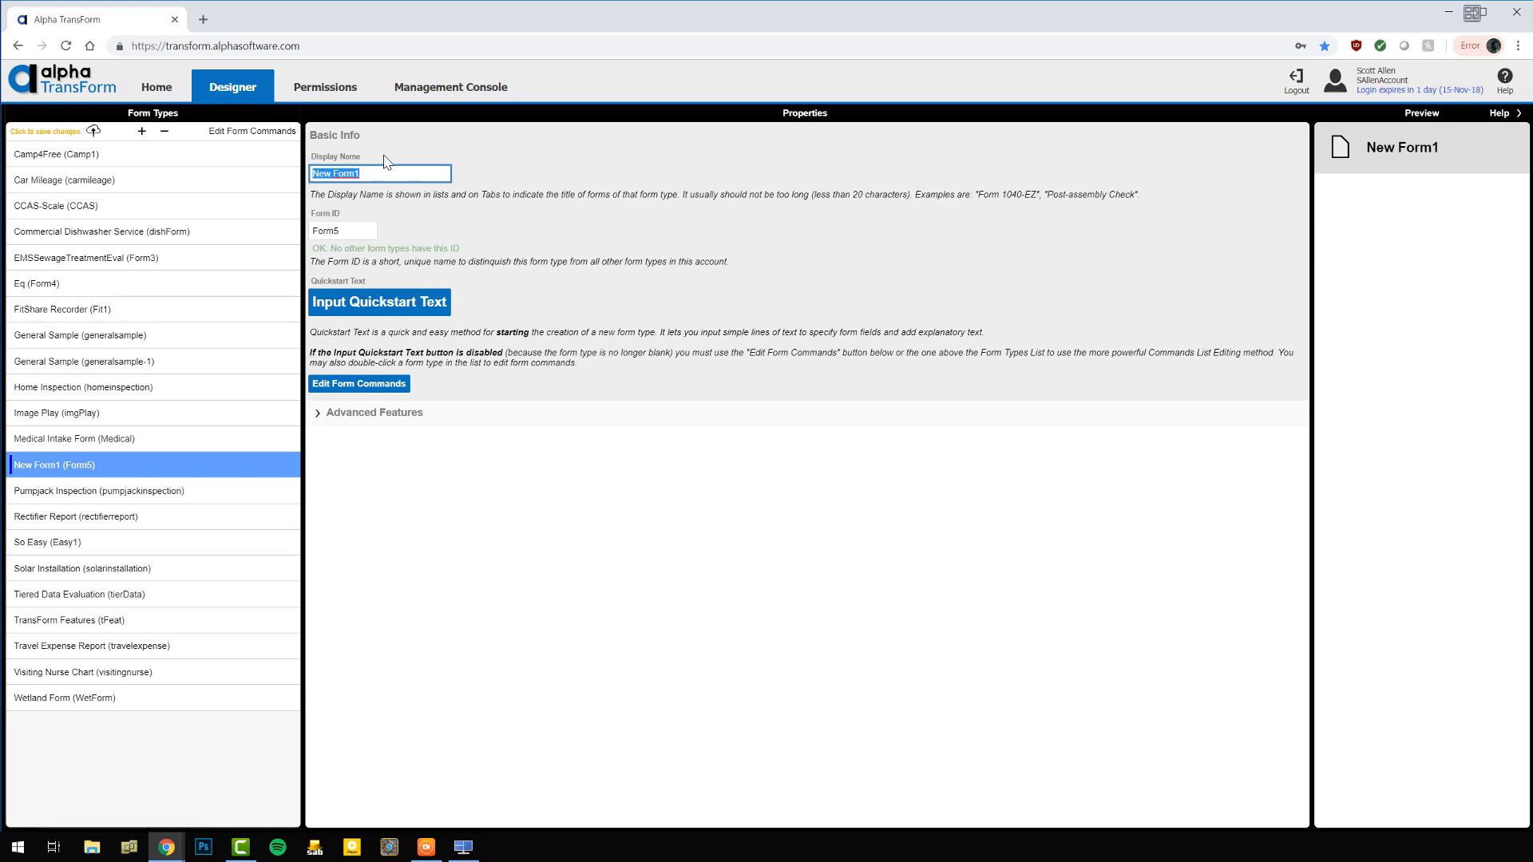
text(Equipment Inspection)
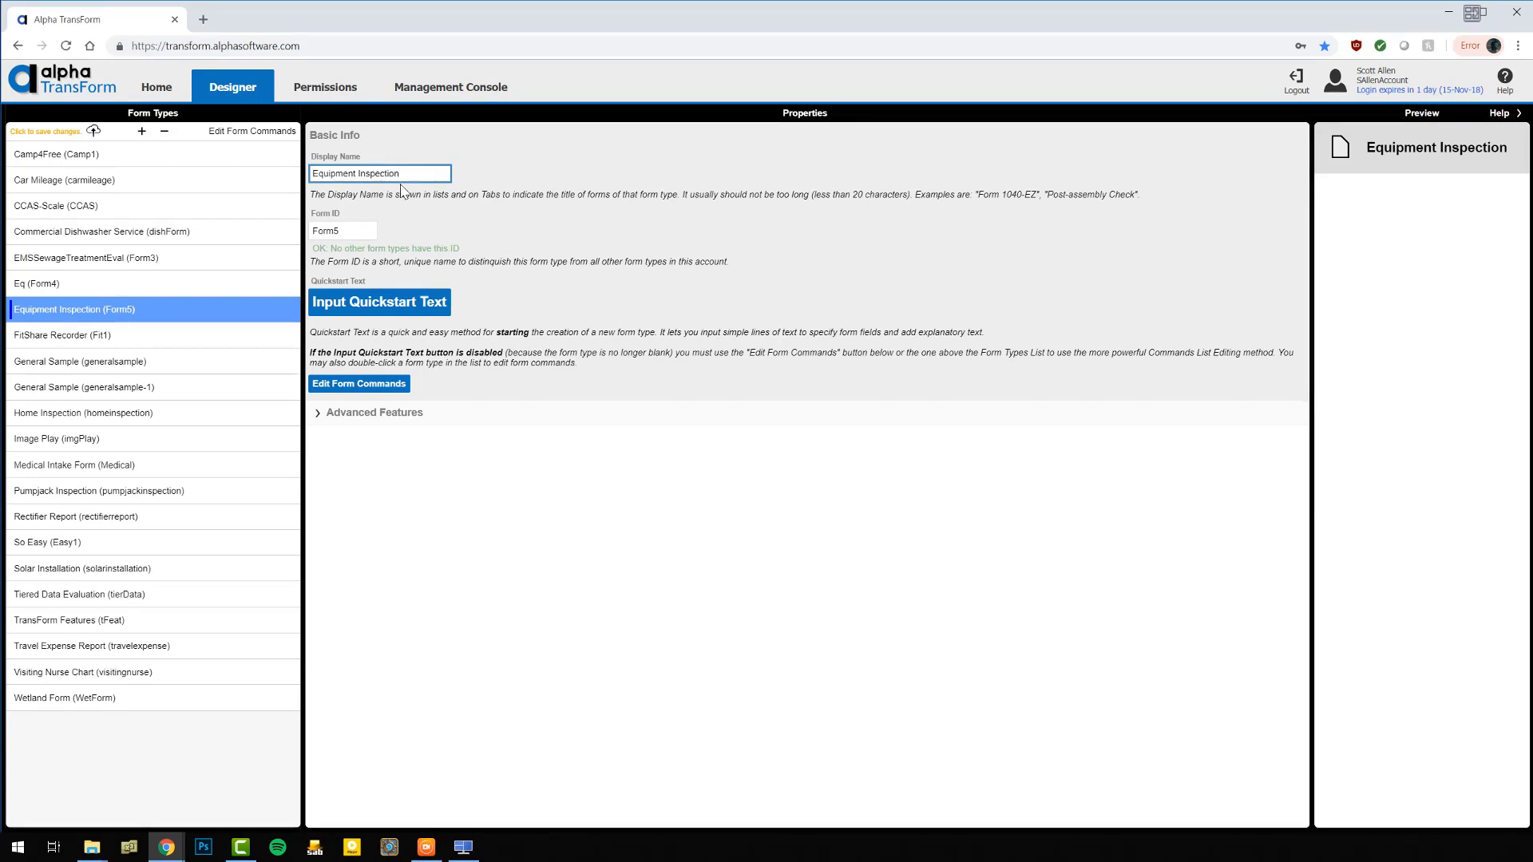
Begin the form's Quickstart text with separate lines for Equipment ID, Type of Equipment and Equipment is Working.
click(389, 312)
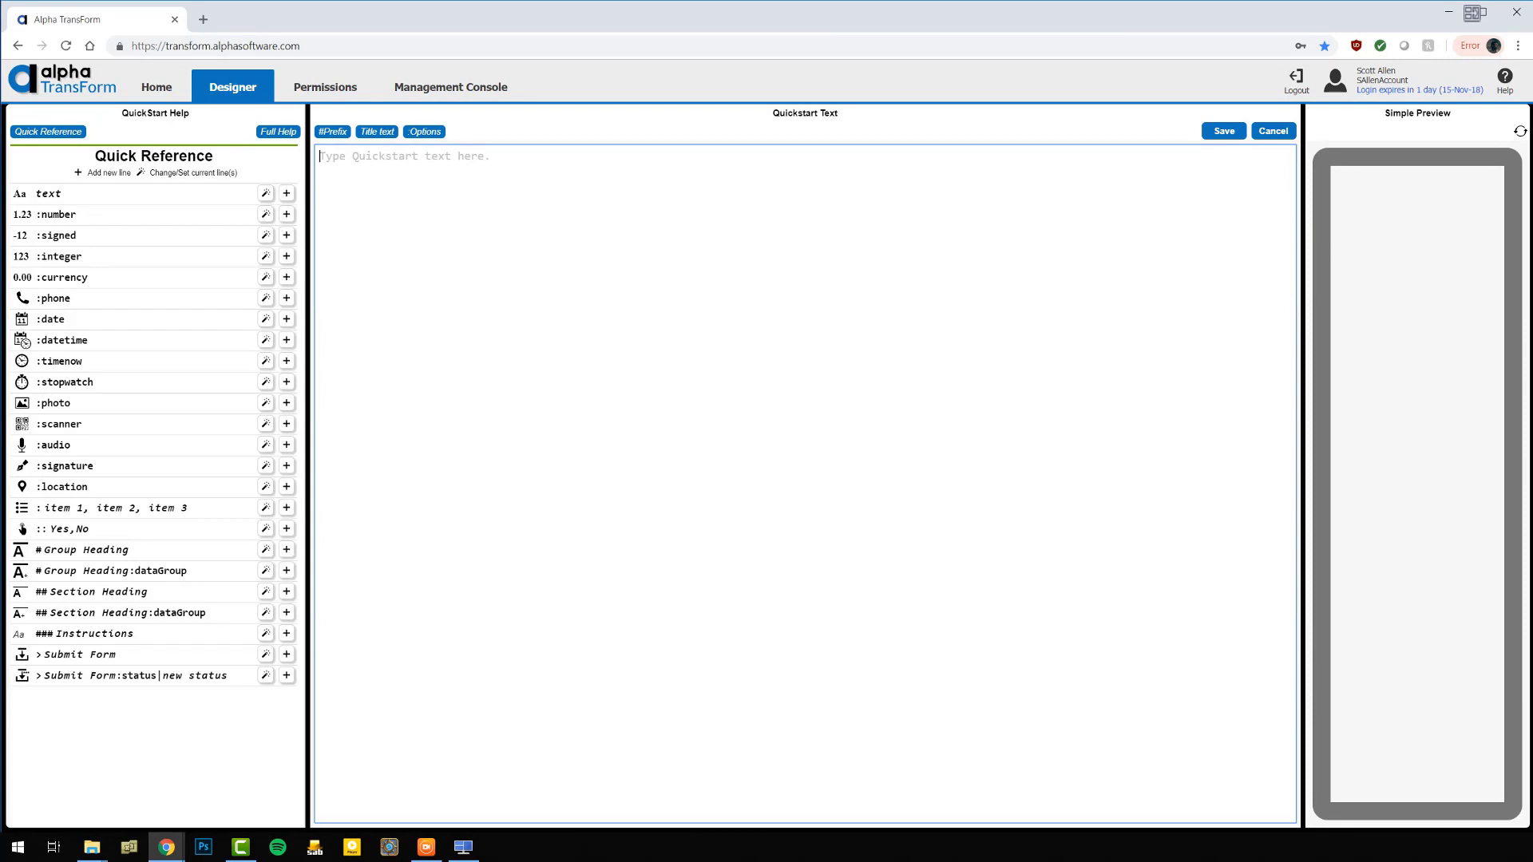
text(Equipment ID)
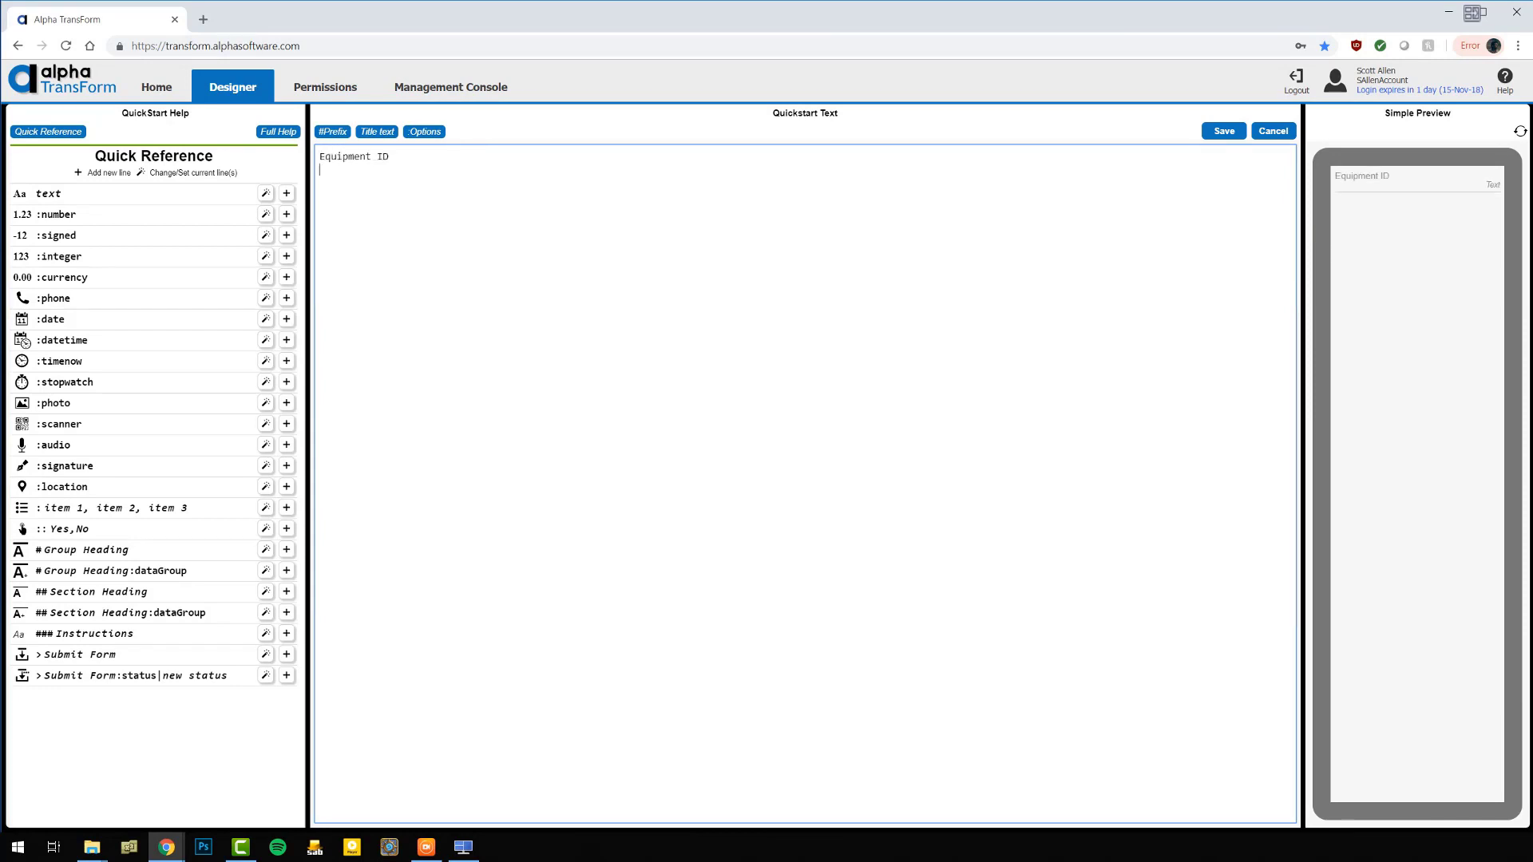
key(Return)
text(Type if Equipment)
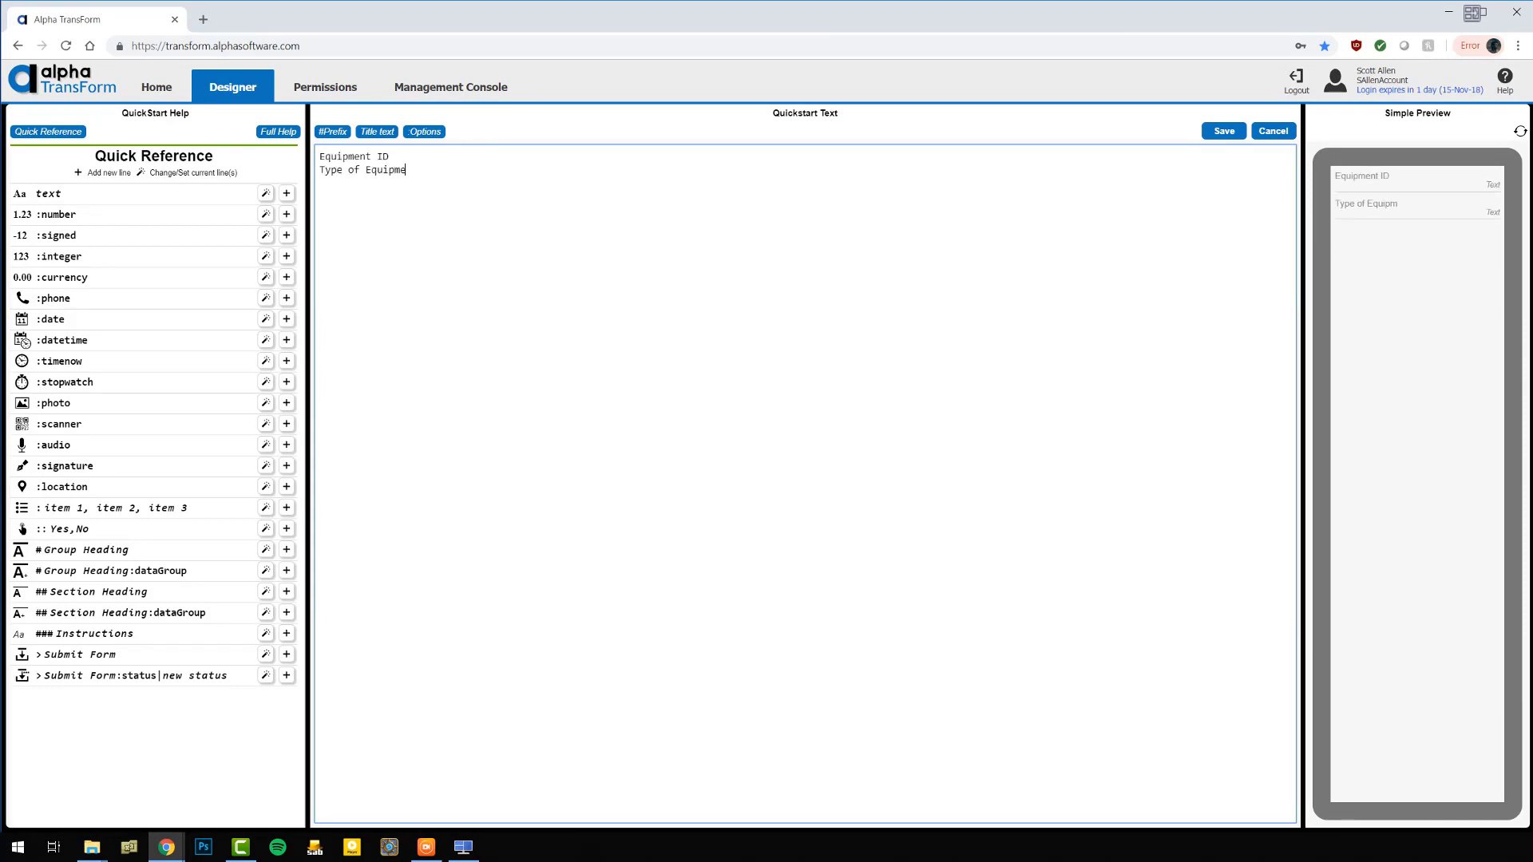
key(Return)
text(Equipment is Working)
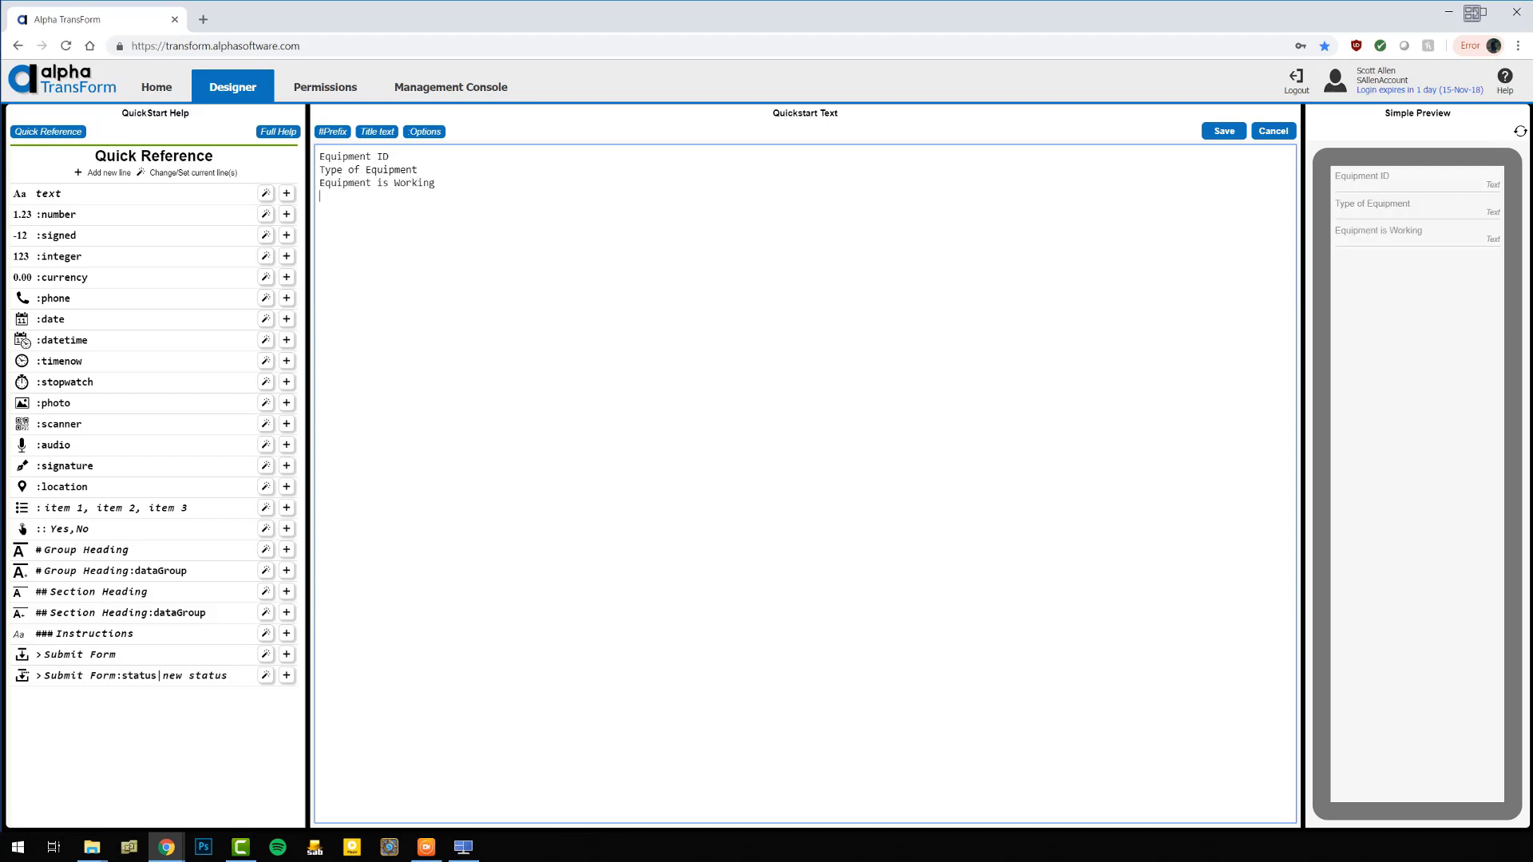
Add Quickstart lines for Equipment Location, Equipment Photo and Inspector Signature below the existing fields.
key(Return)
text(Equipment Location)
key(Return)
text(Equipment )
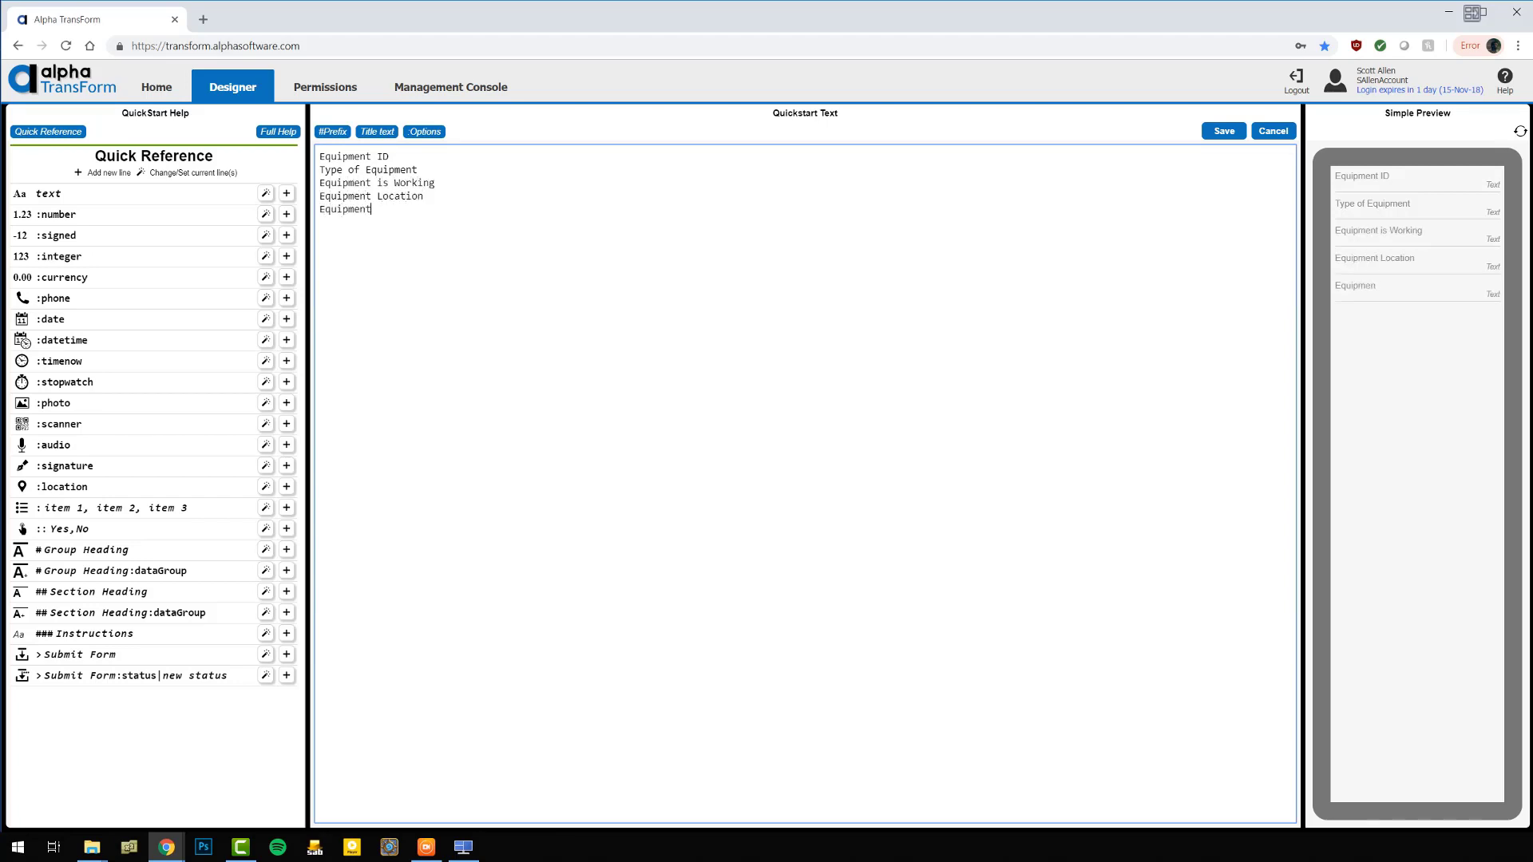
text(Photo)
key(Return)
text(Inspector )
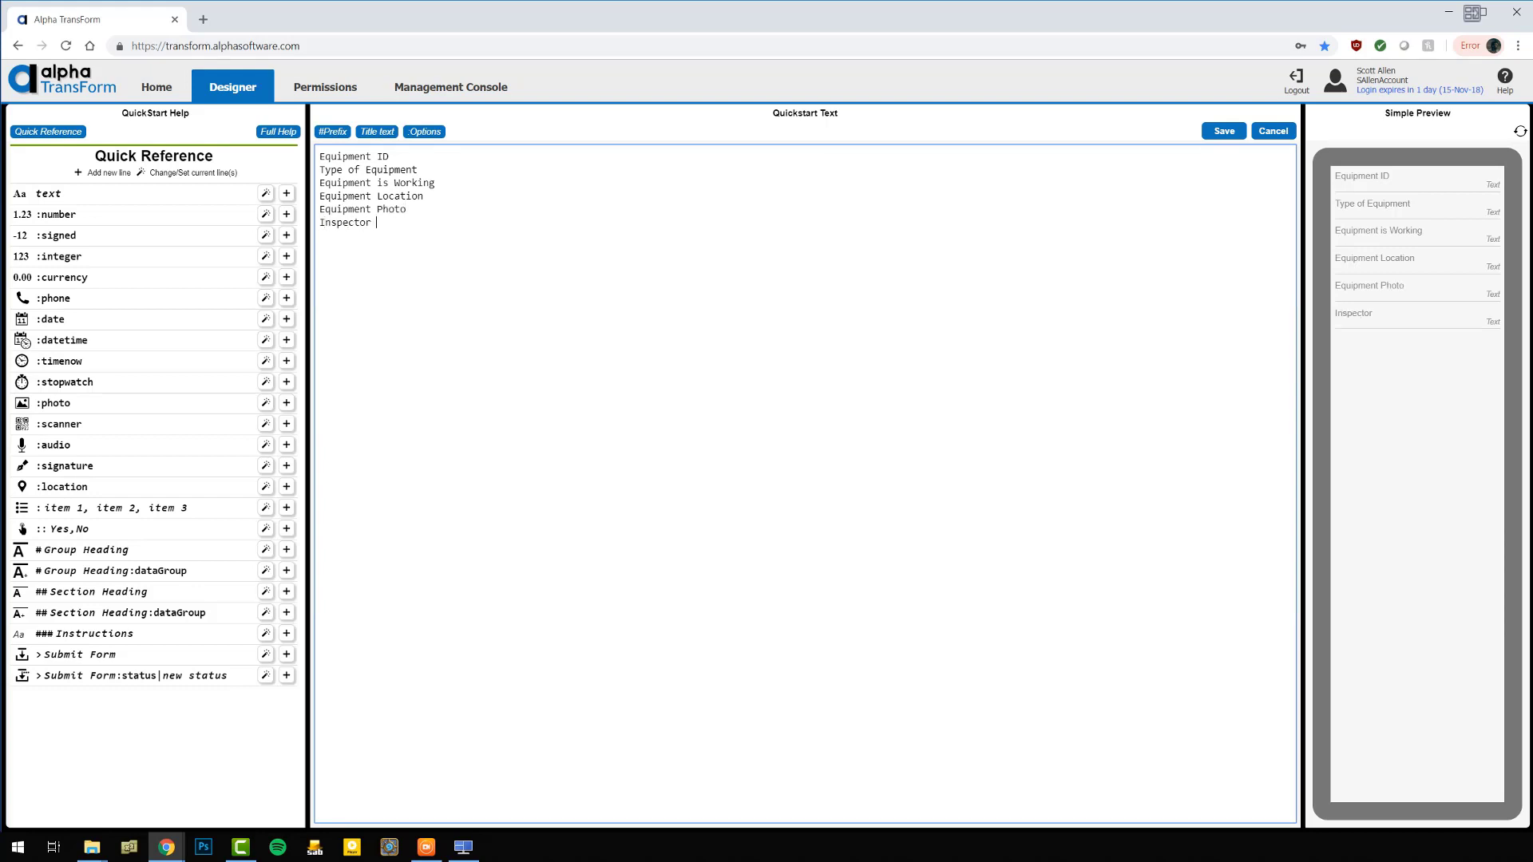
text(Signature)
Turn the Type of Equipment field into a list with the items Server, router, power supply.
key(Home)
key(shift+End)
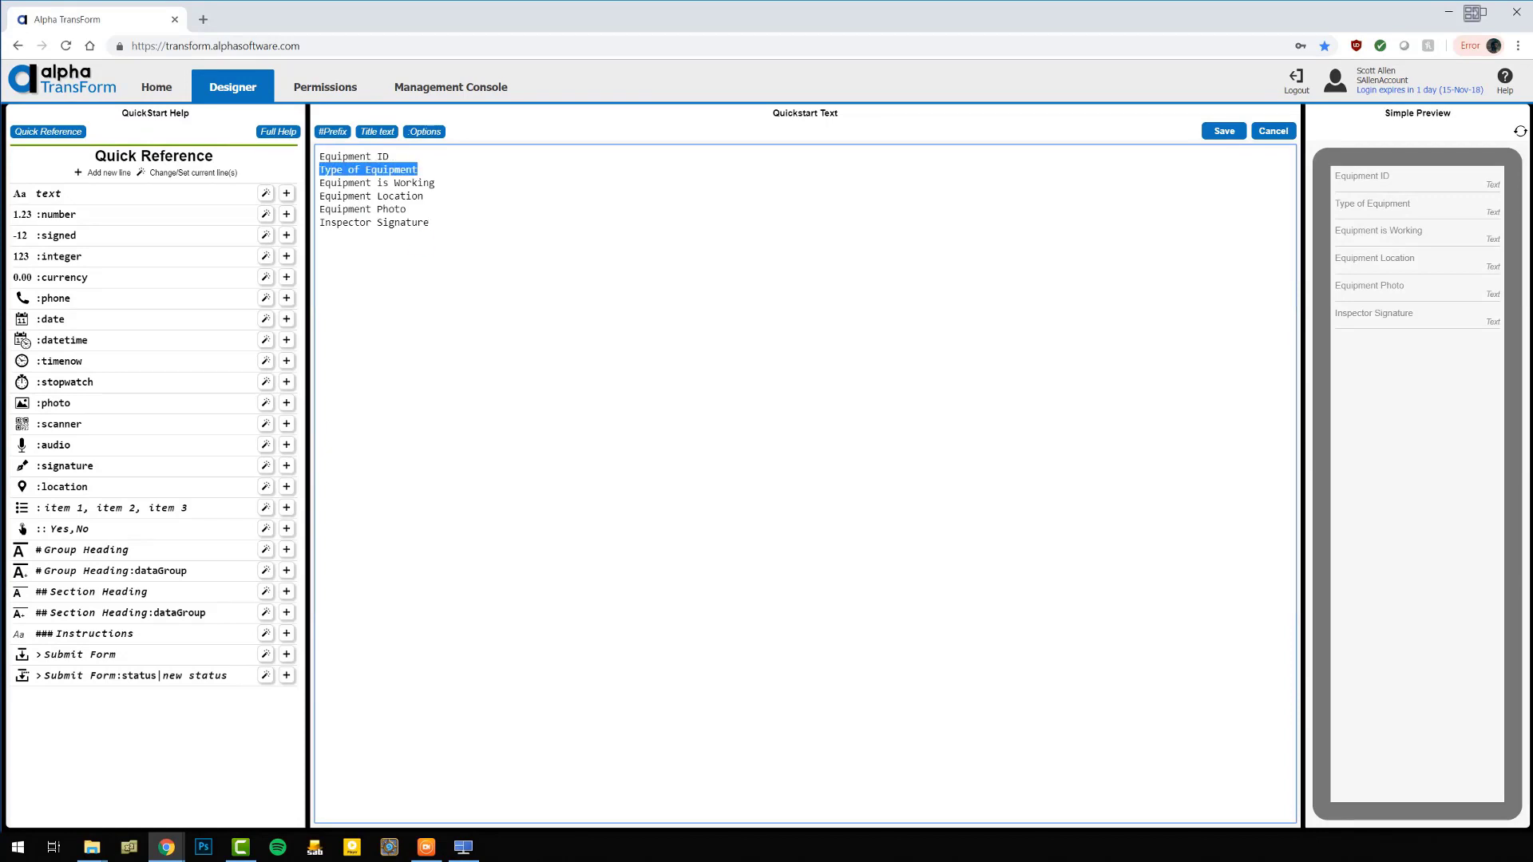
click(264, 511)
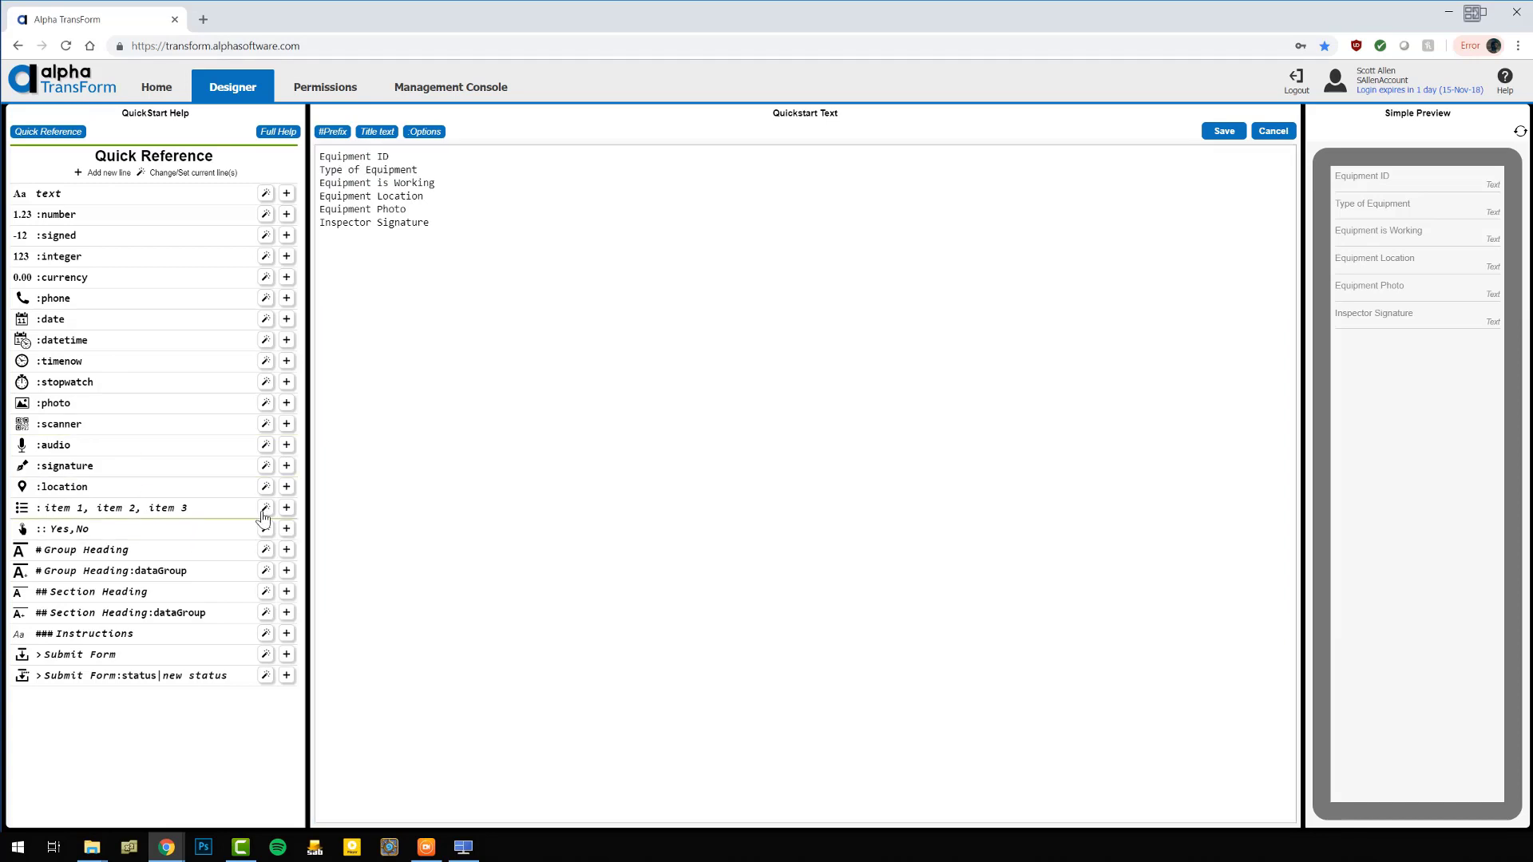
click(263, 511)
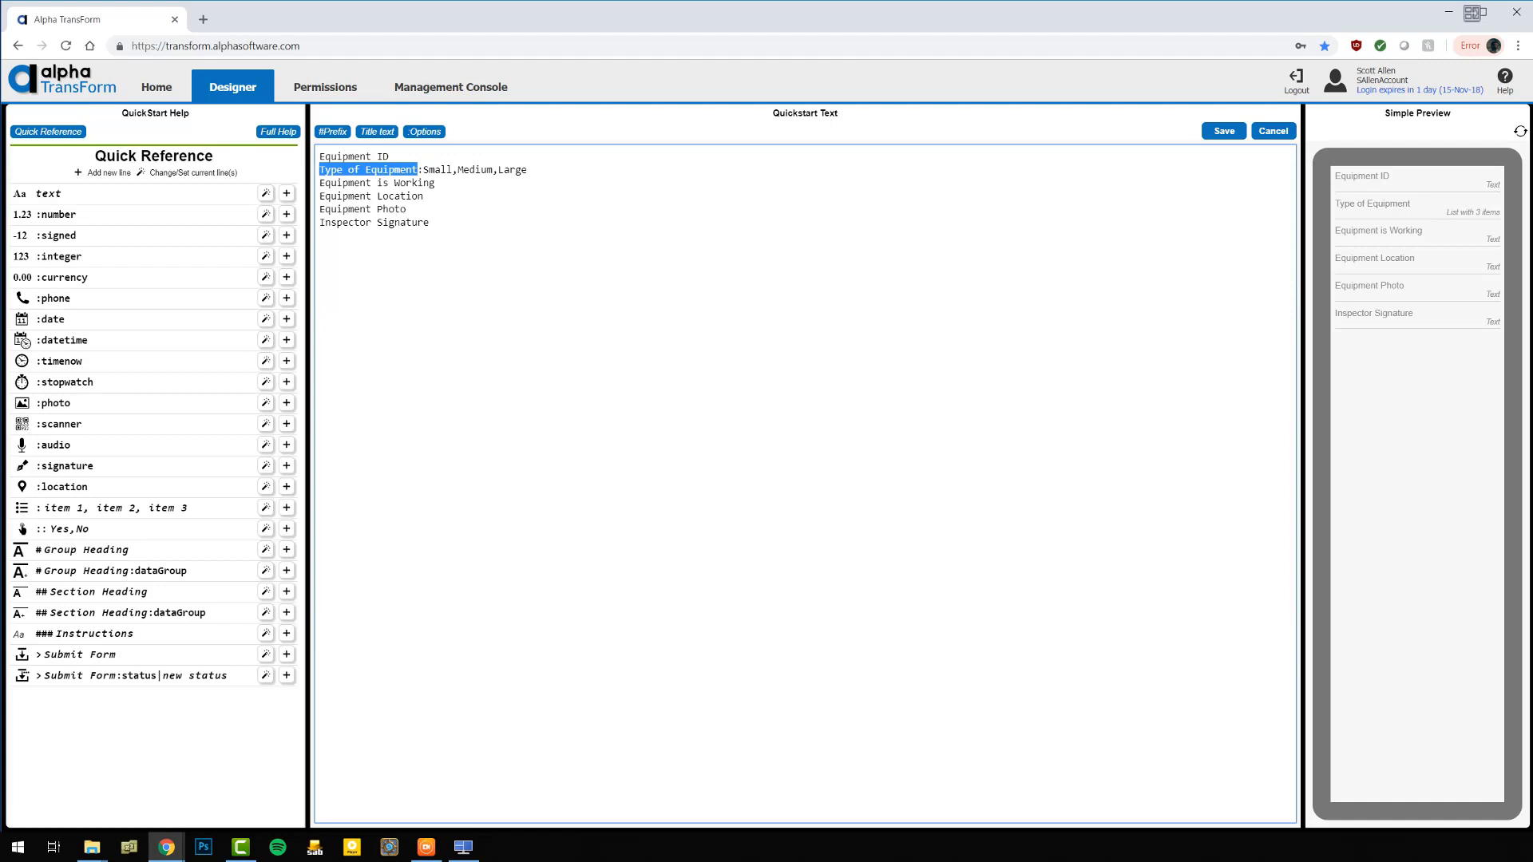
drag(423, 171, 528, 170)
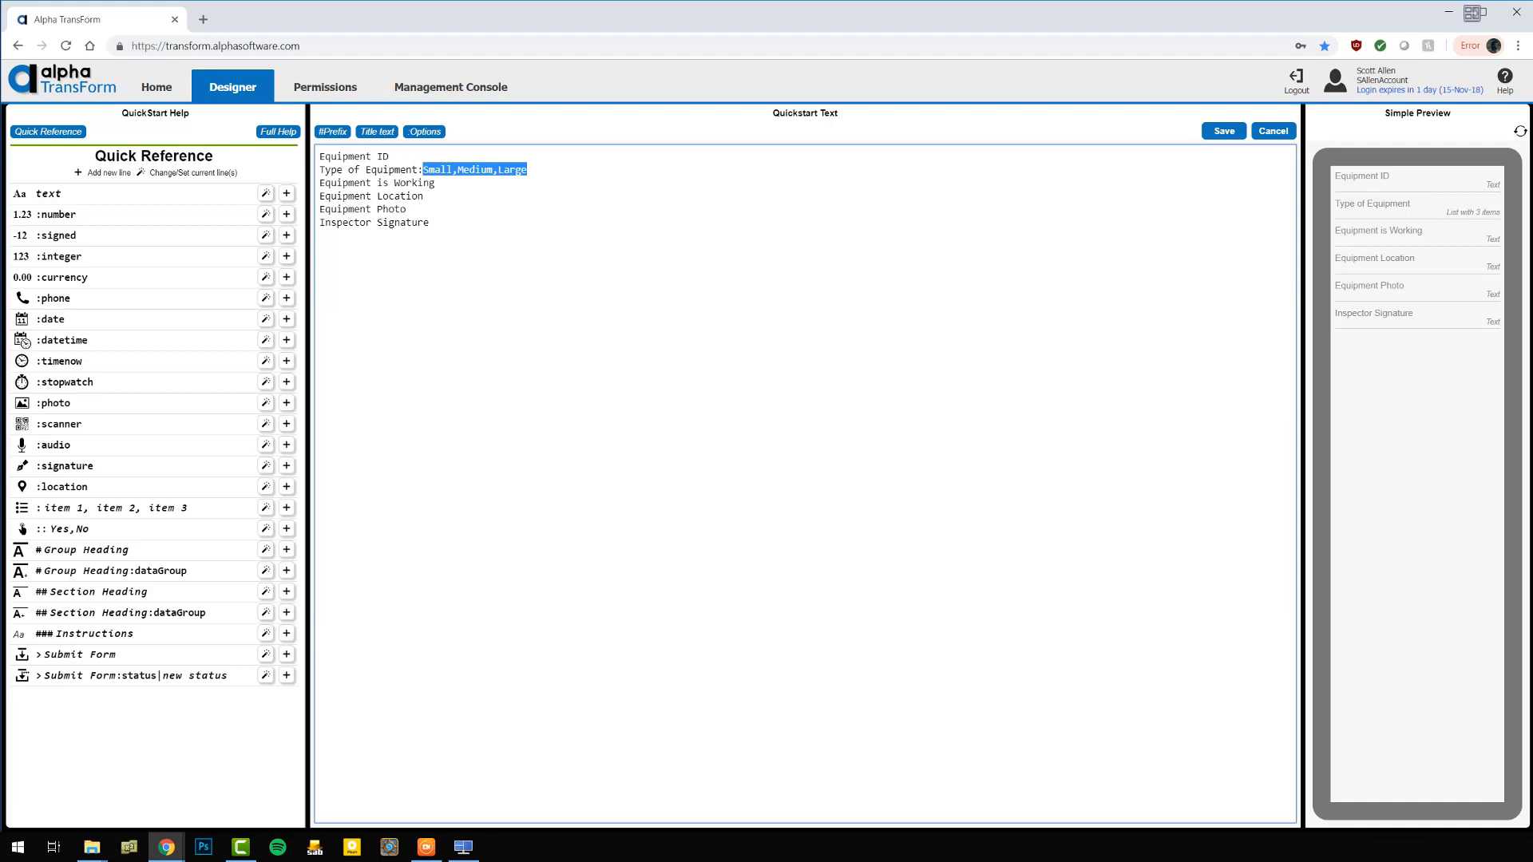
text(Server, )
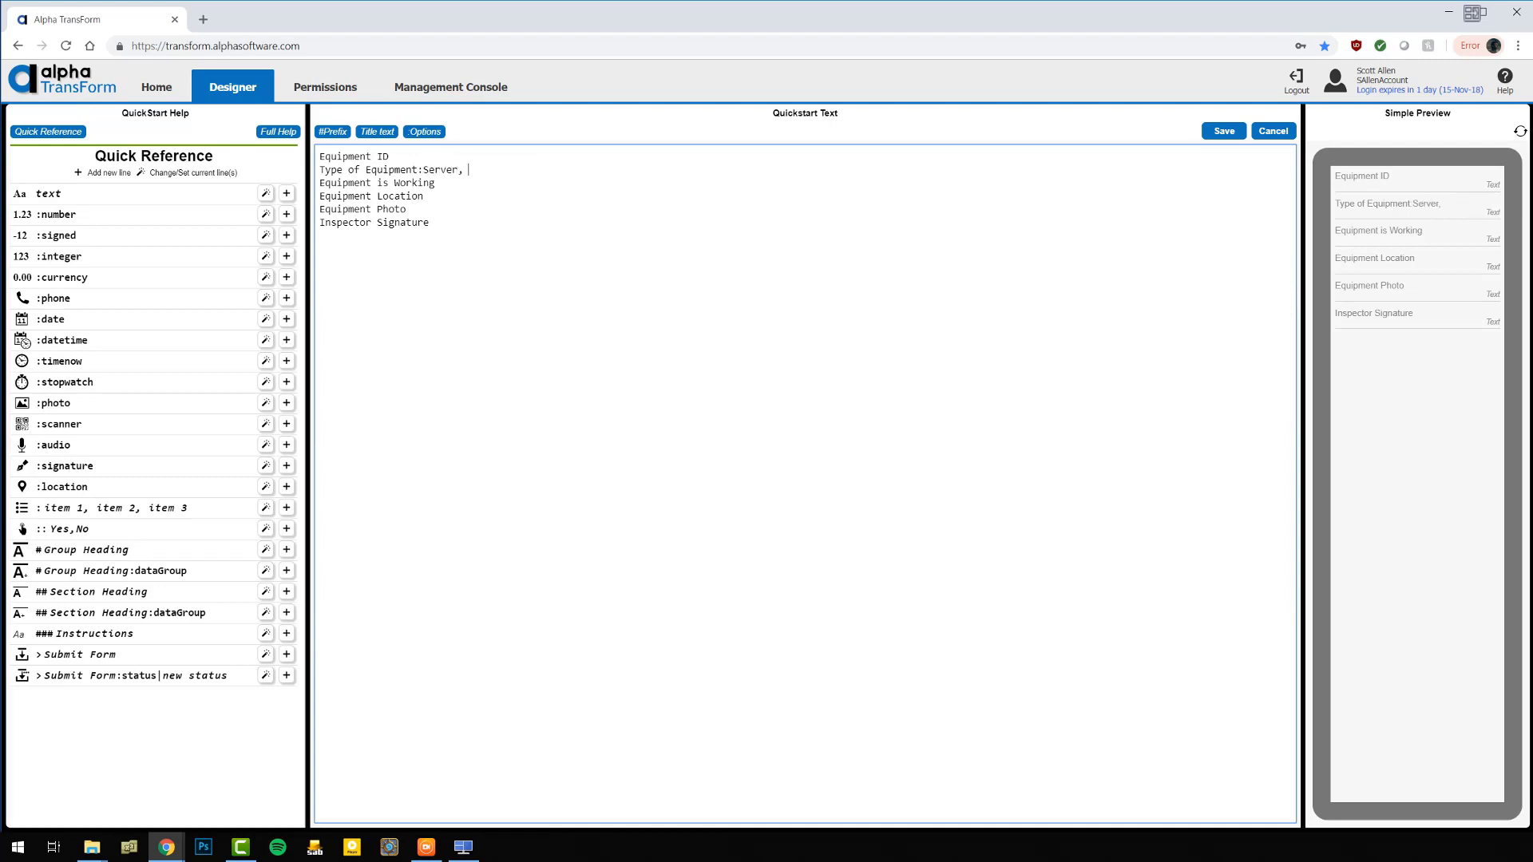
text(router, power supply)
Make Equipment is Working a Yes,No choice and Equipment Location a location field.
drag(436, 183, 319, 183)
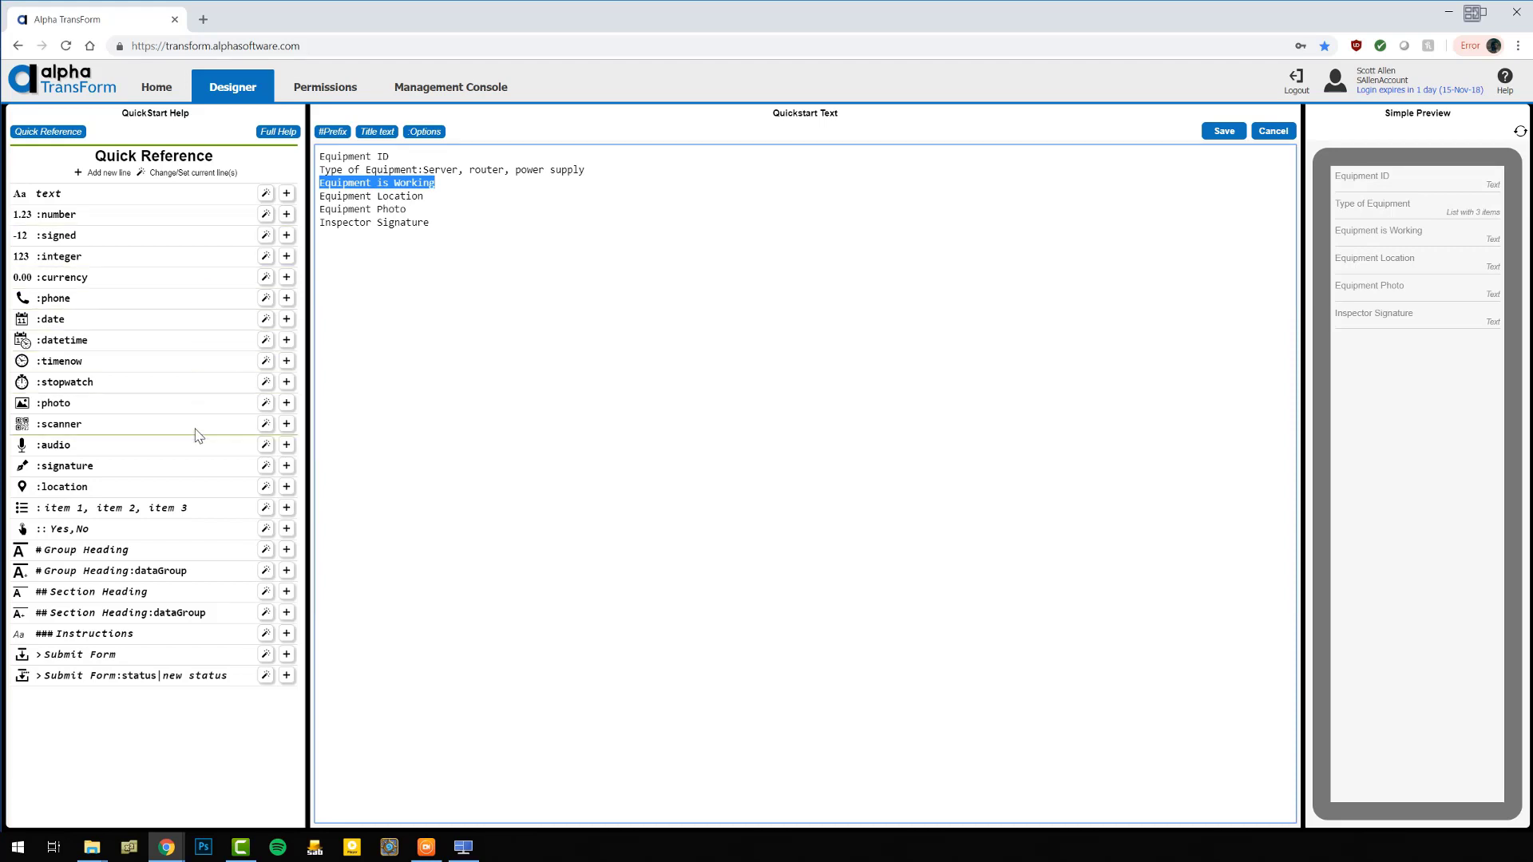
click(265, 528)
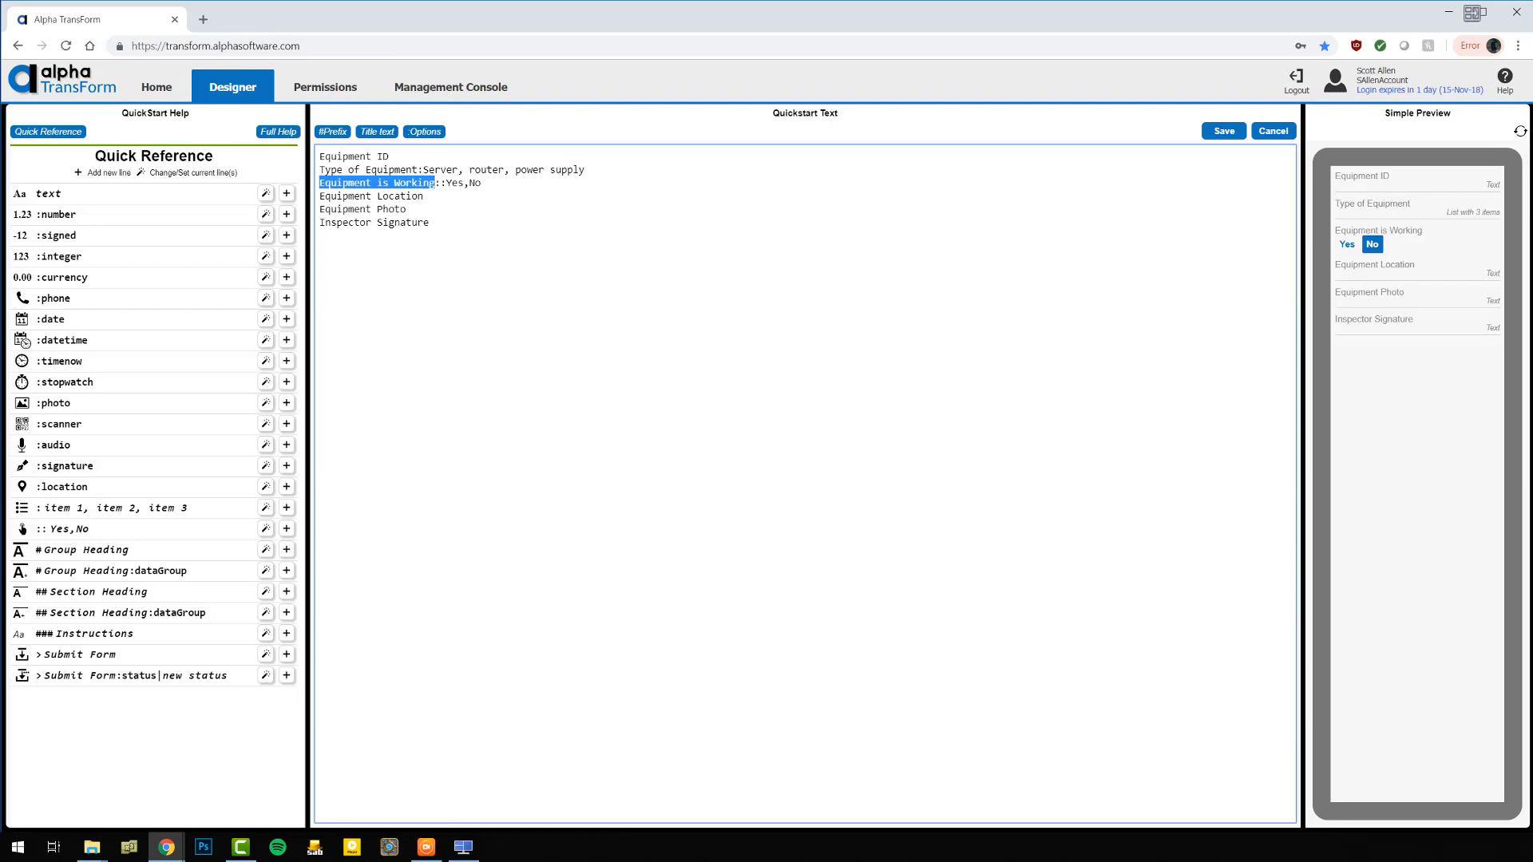
drag(320, 196, 423, 197)
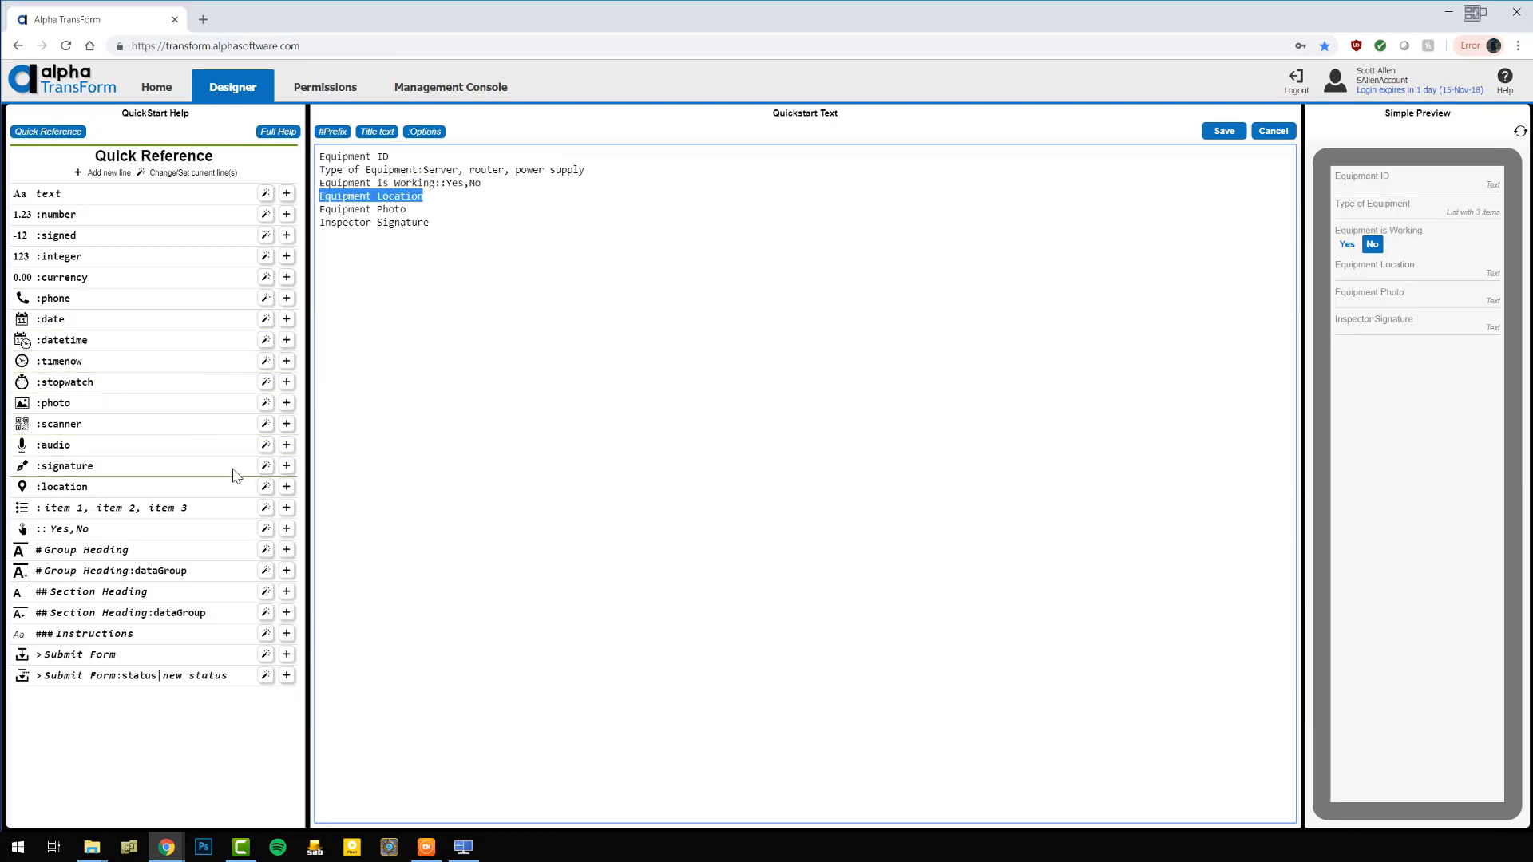
click(268, 489)
Make Equipment Photo a photo field and Inspector Signature a signature field.
drag(320, 210, 407, 209)
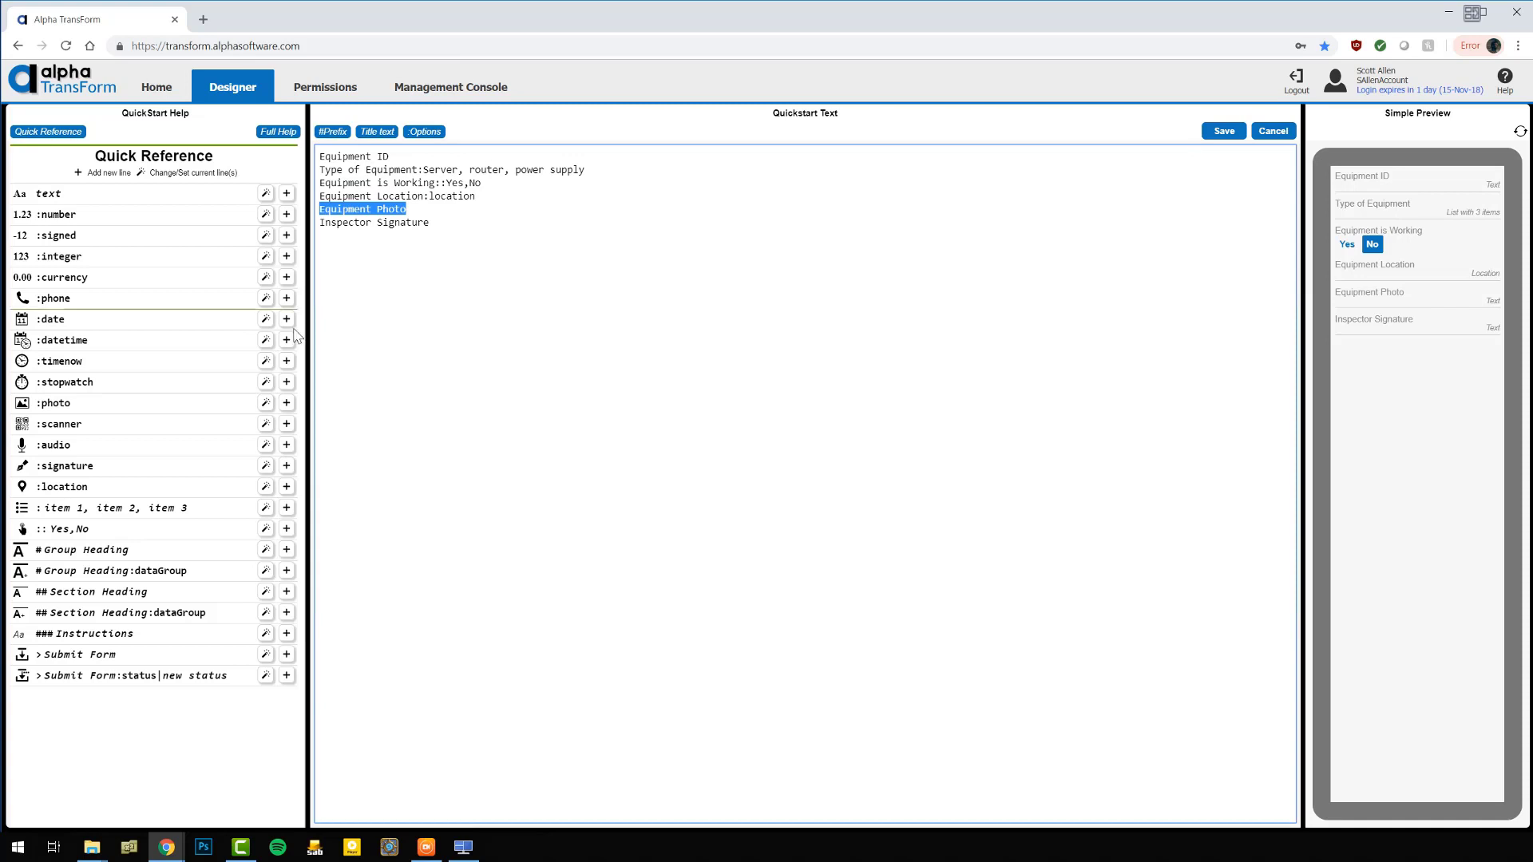
click(265, 403)
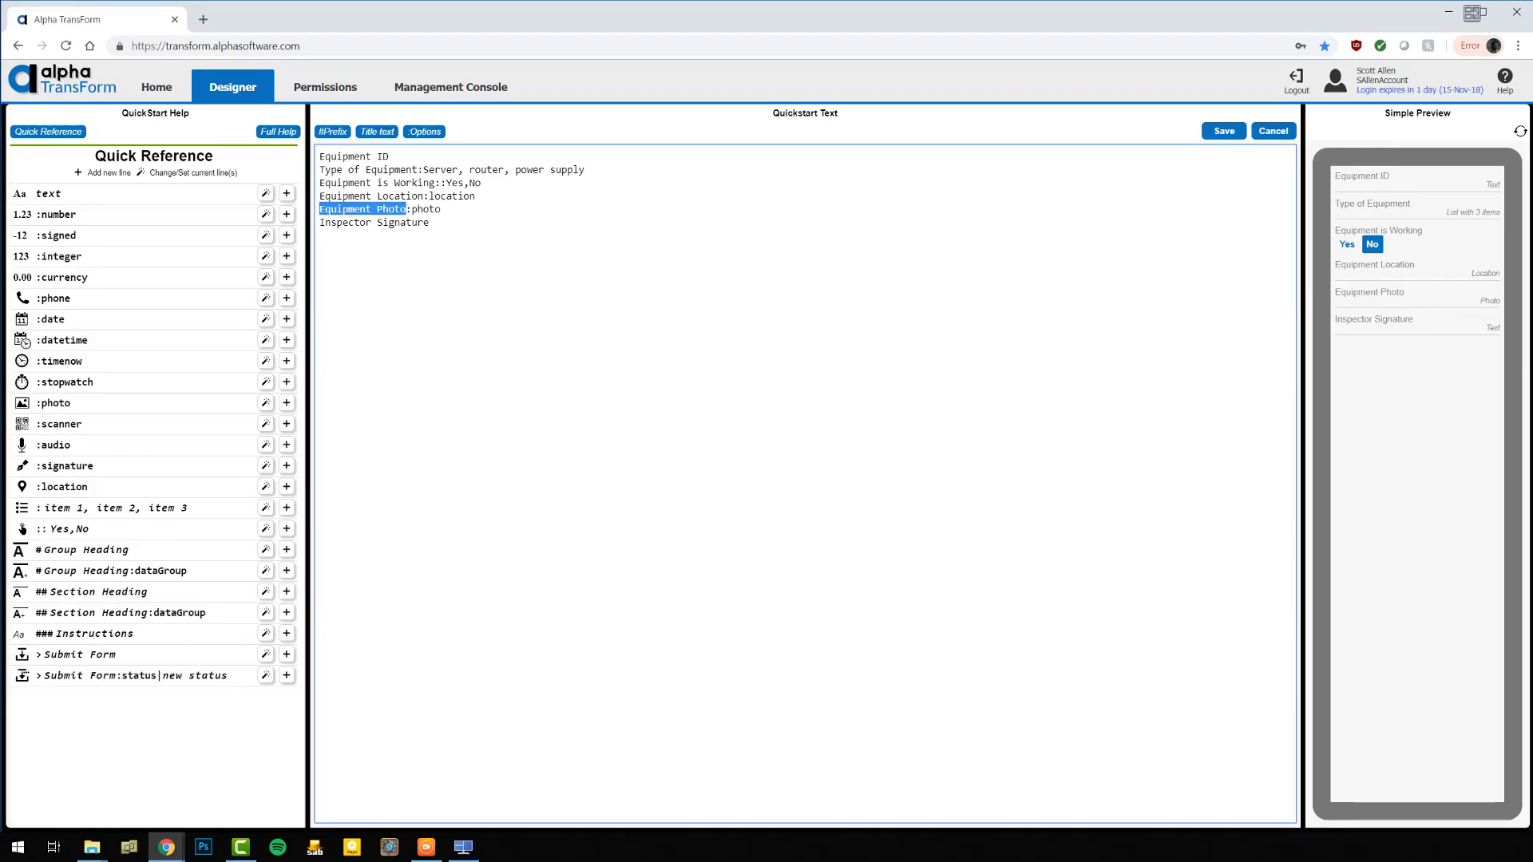
drag(319, 222, 428, 222)
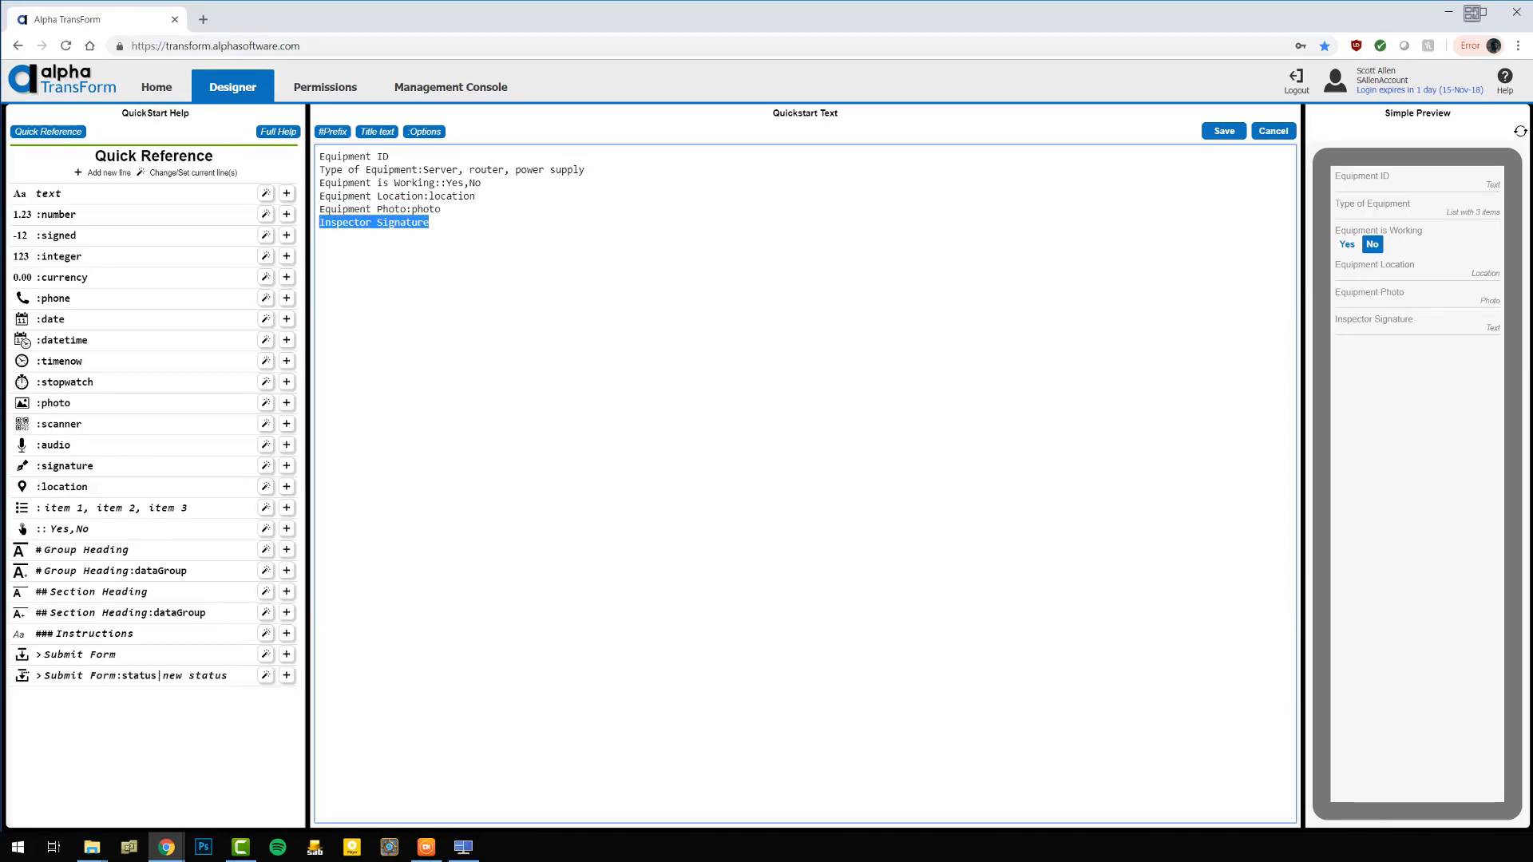
click(266, 465)
Save the Quickstart text and upload the Equipment Inspection form's changes to the server.
click(1225, 133)
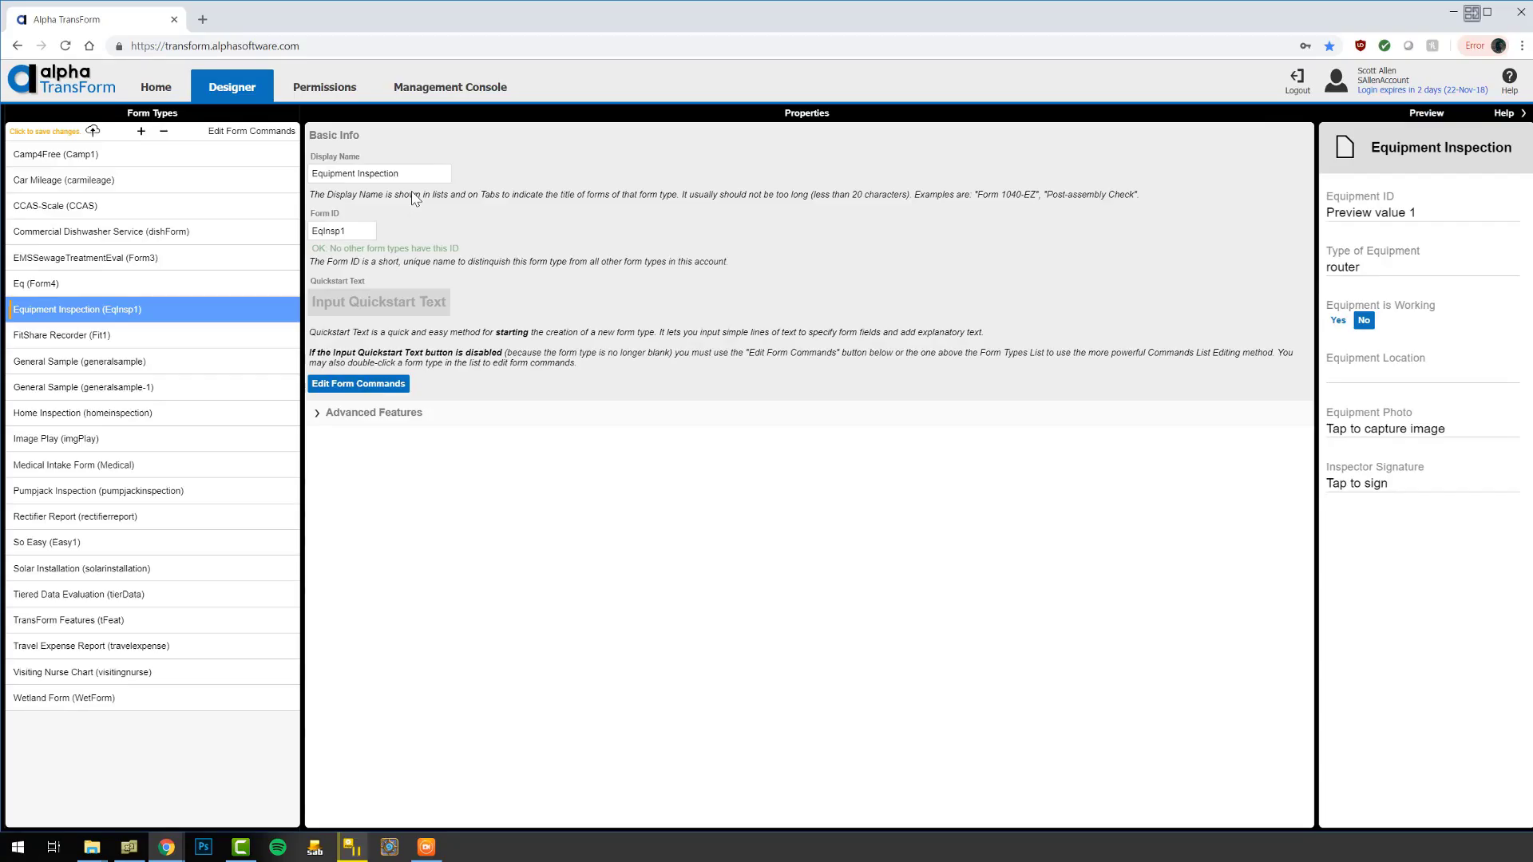
click(43, 132)
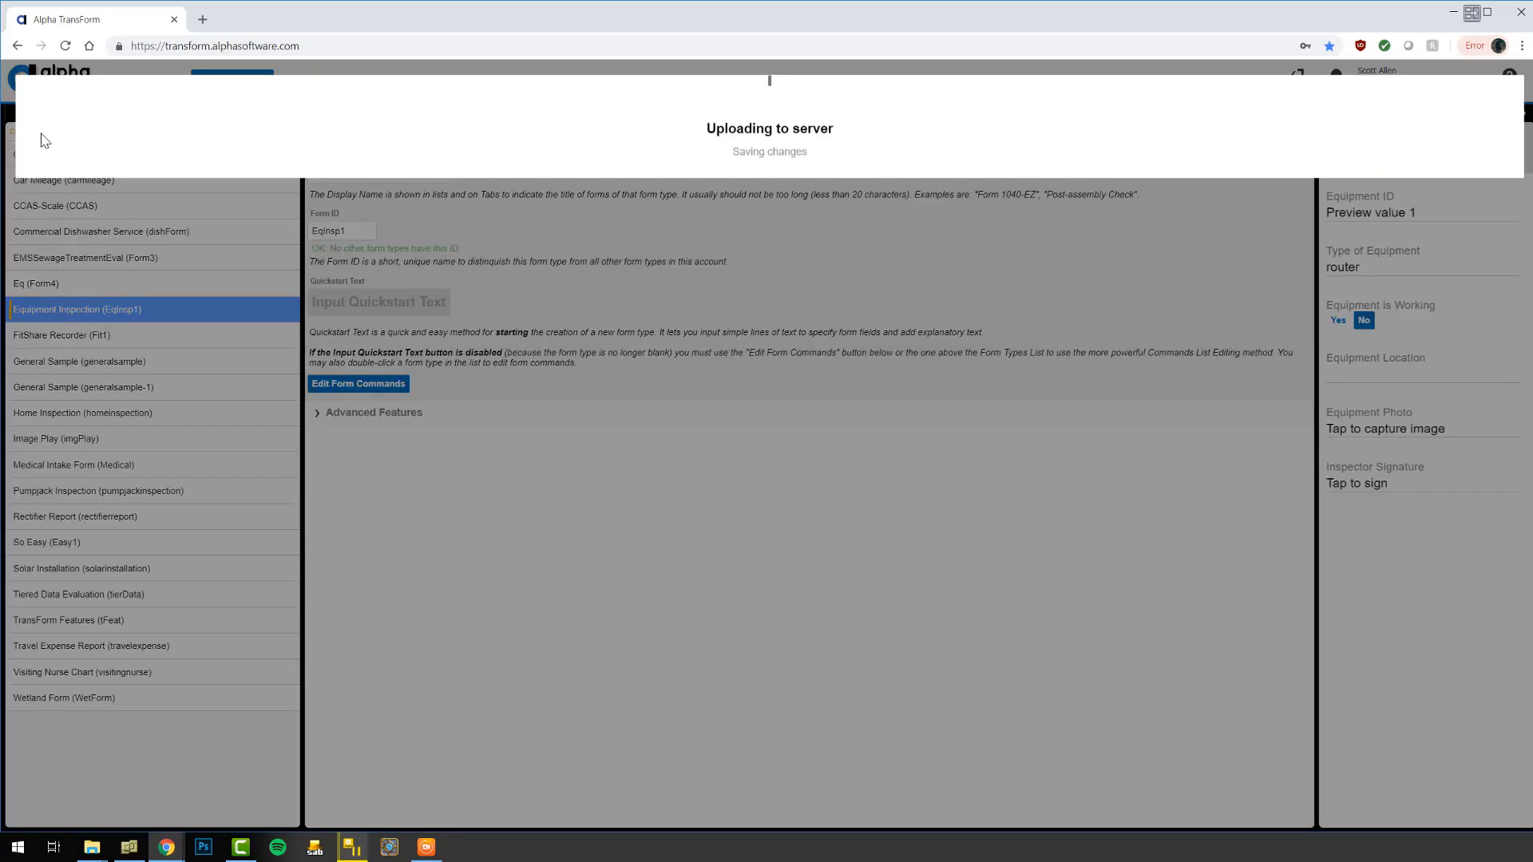